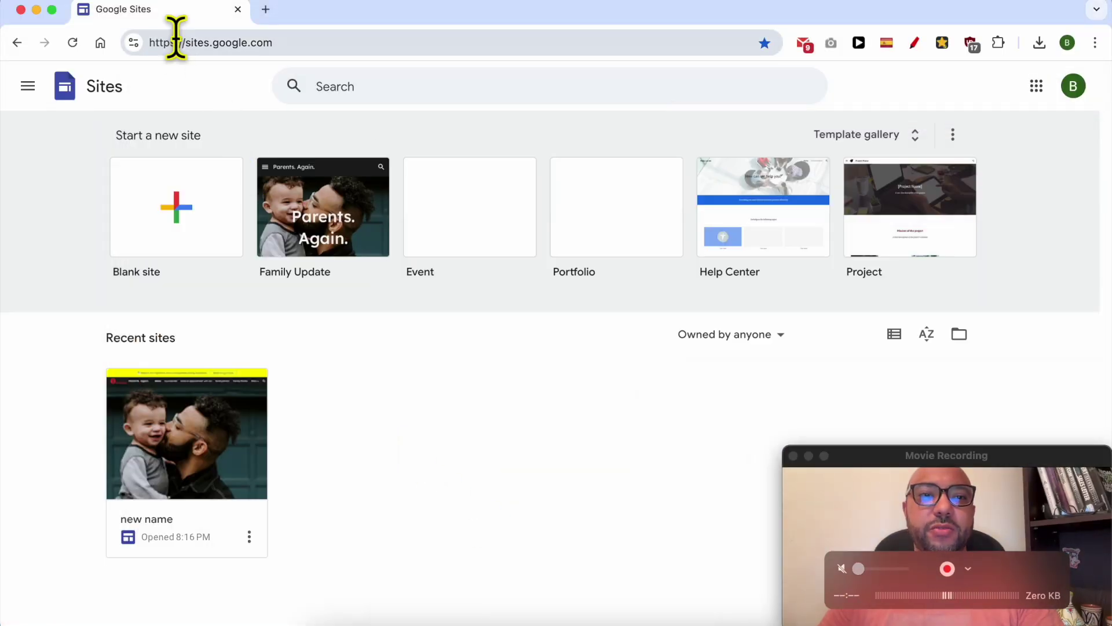
- Open the 'new name' site for editing
{"action": "left_click_drag", "start_coordinate": [184, 42], "coordinate": [335, 40]}
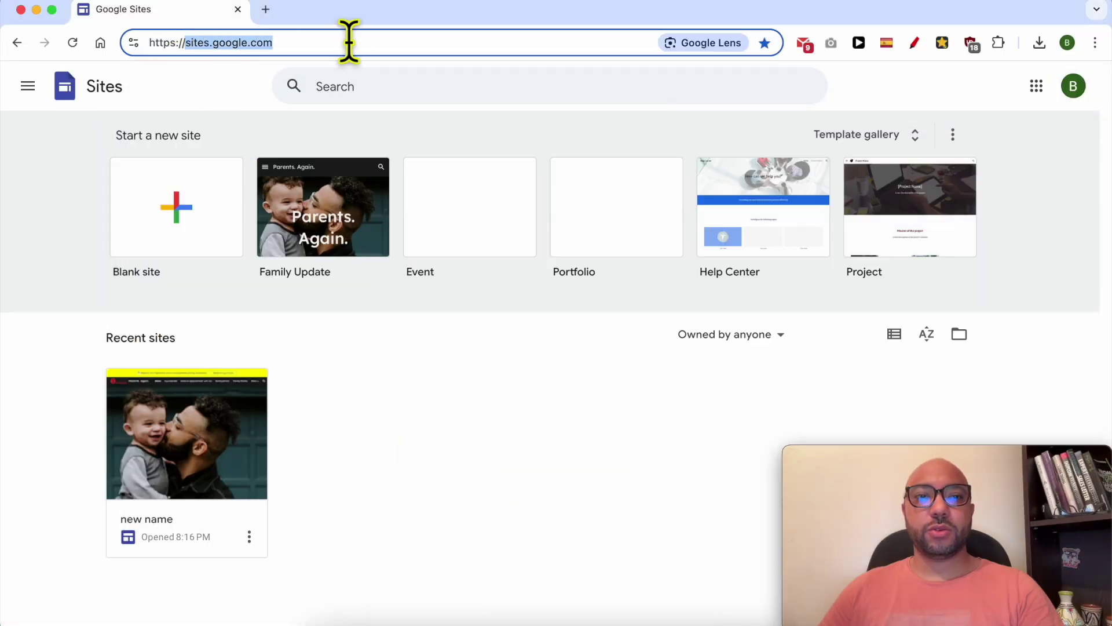
{"action": "left_click", "coordinate": [408, 384]}
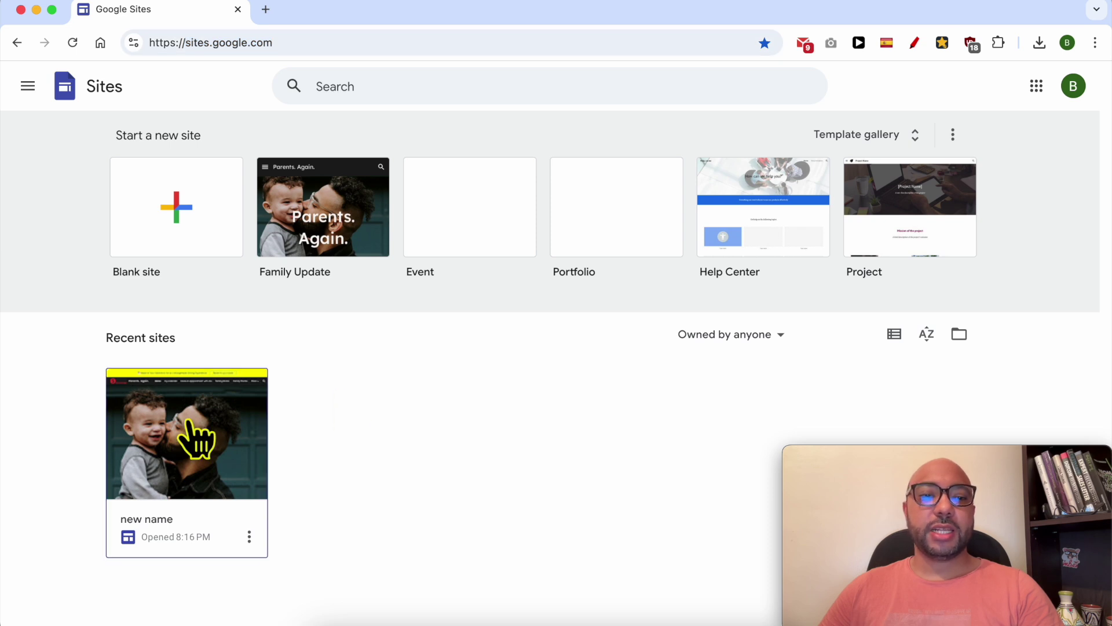
{"action": "left_click", "coordinate": [195, 439]}
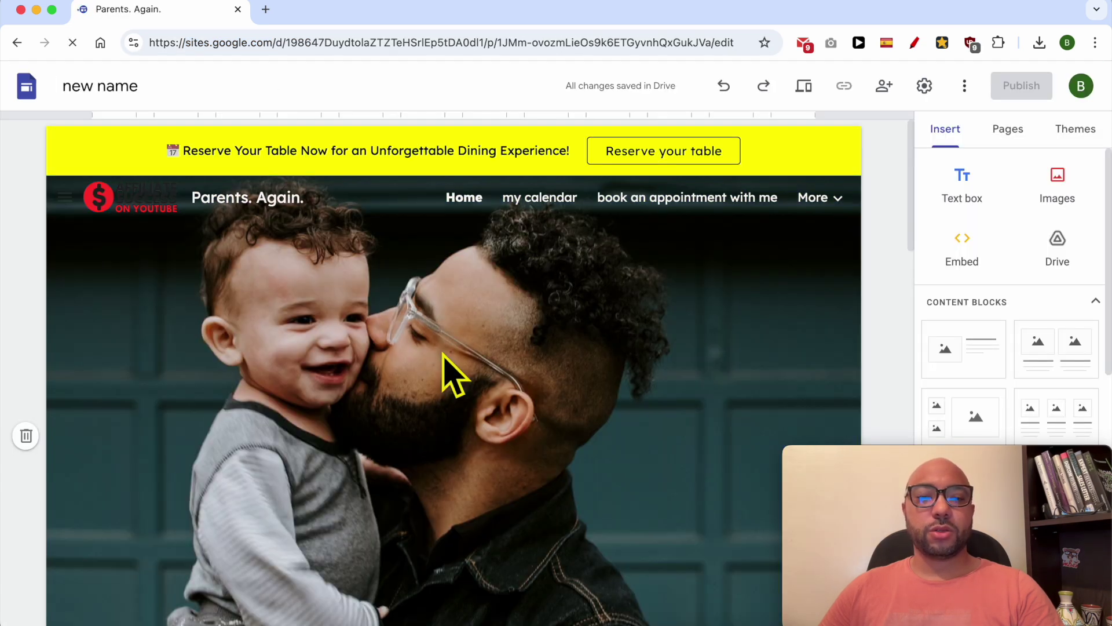
- Select the account button section and insert an Image carousel from the Insert panel
{"action": "scroll", "coordinate": [447, 355], "scroll_direction": "down", "scroll_amount": 2}
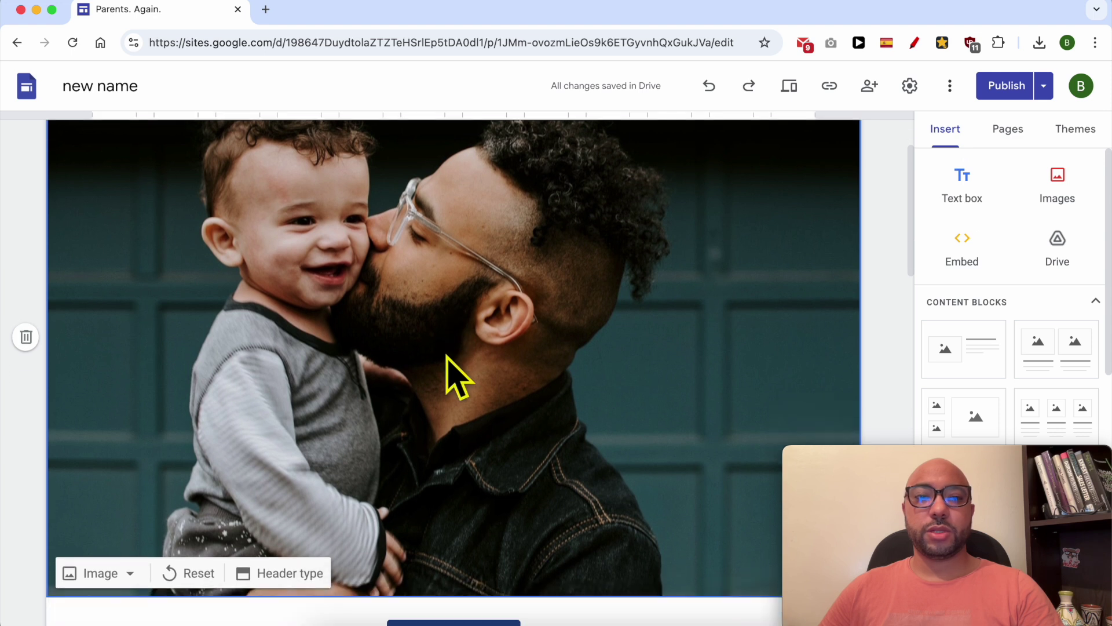
{"action": "scroll", "coordinate": [452, 376], "scroll_direction": "down", "scroll_amount": 10}
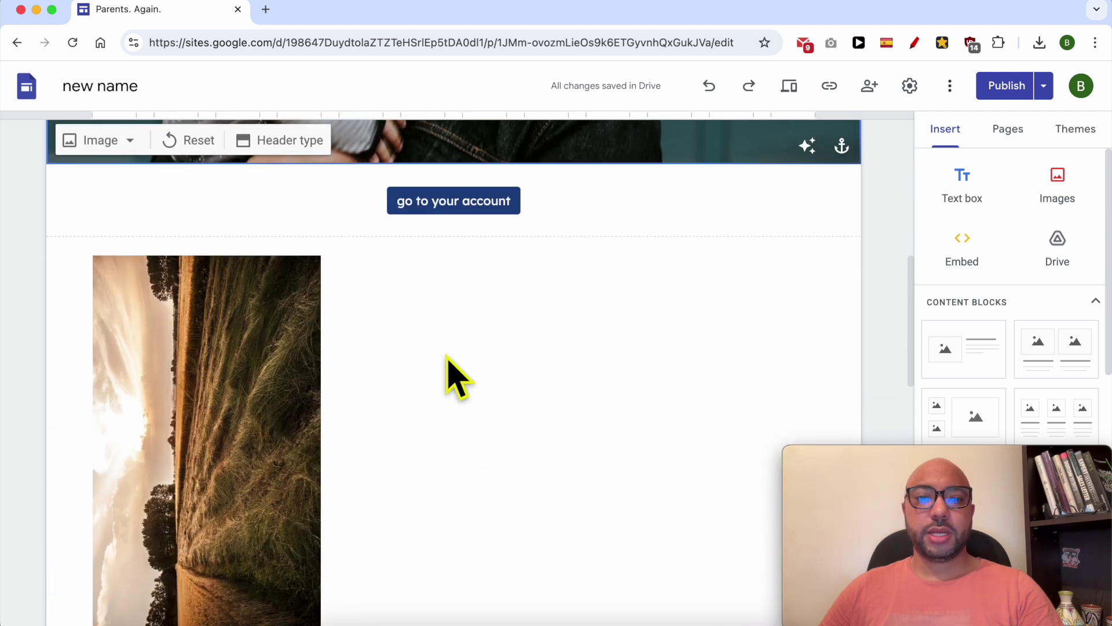
{"action": "left_click", "coordinate": [605, 199]}
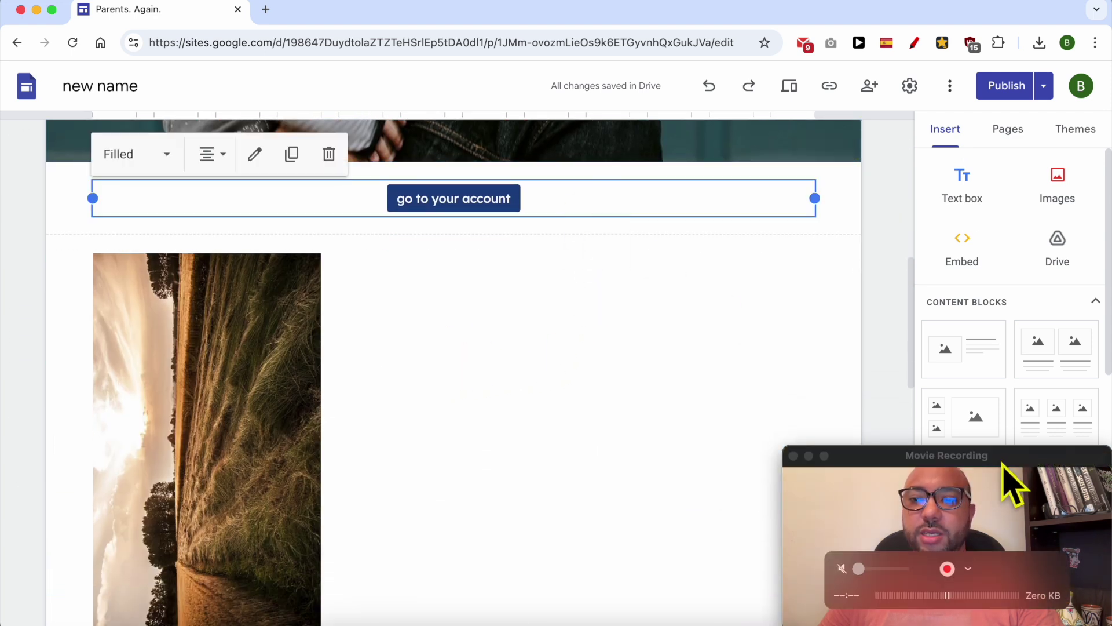
{"action": "left_click_drag", "start_coordinate": [1003, 464], "coordinate": [227, 456]}
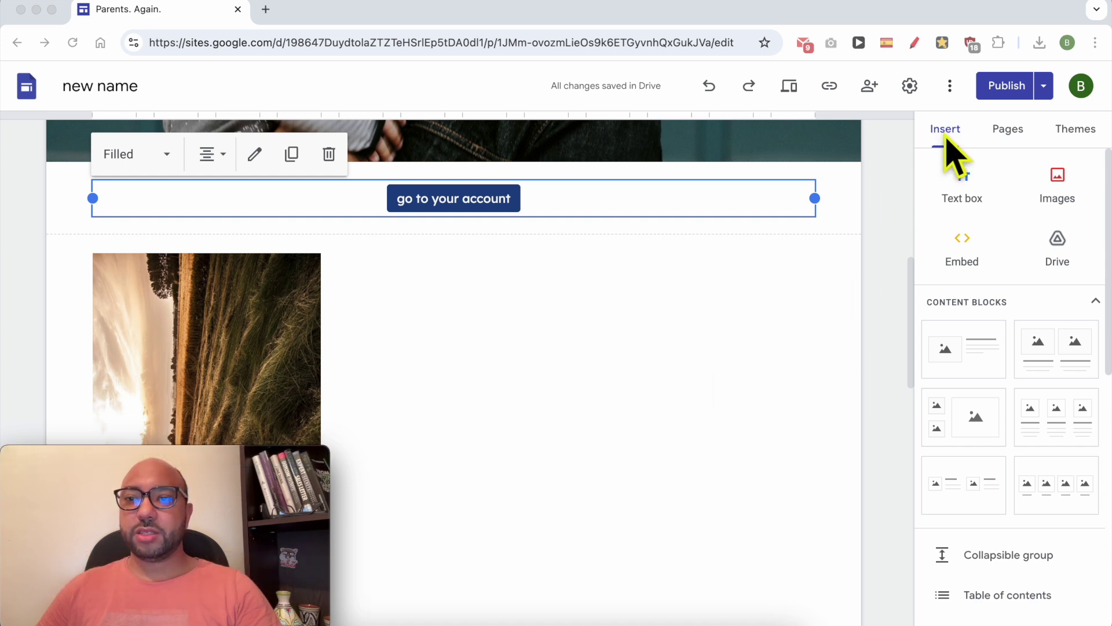
{"action": "scroll", "coordinate": [991, 390], "scroll_direction": "down", "scroll_amount": 6}
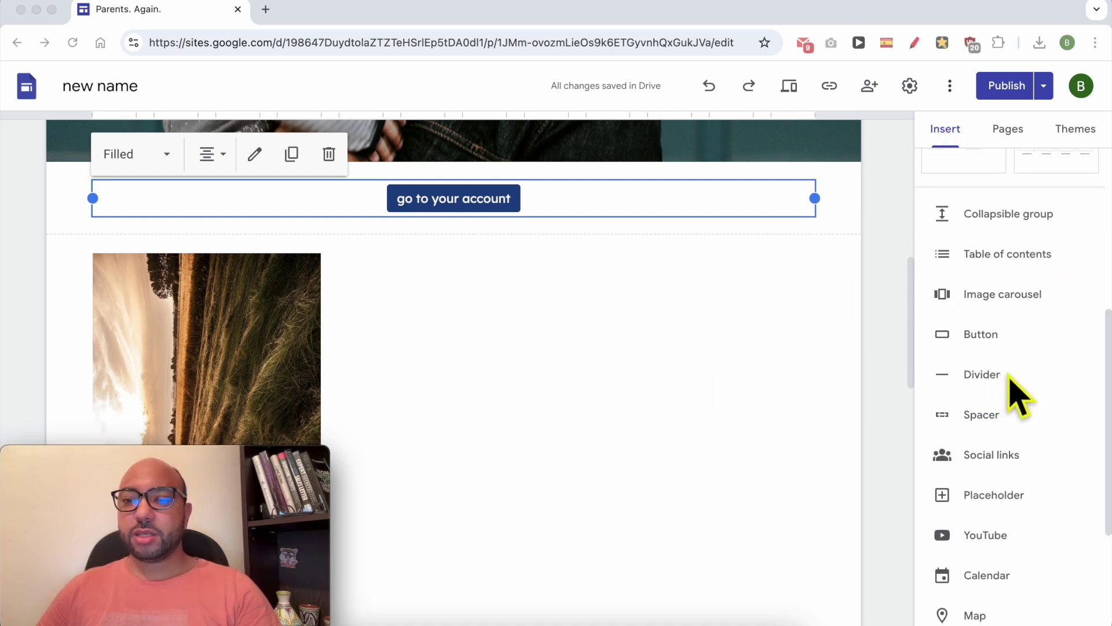
{"action": "left_click", "coordinate": [1043, 295]}
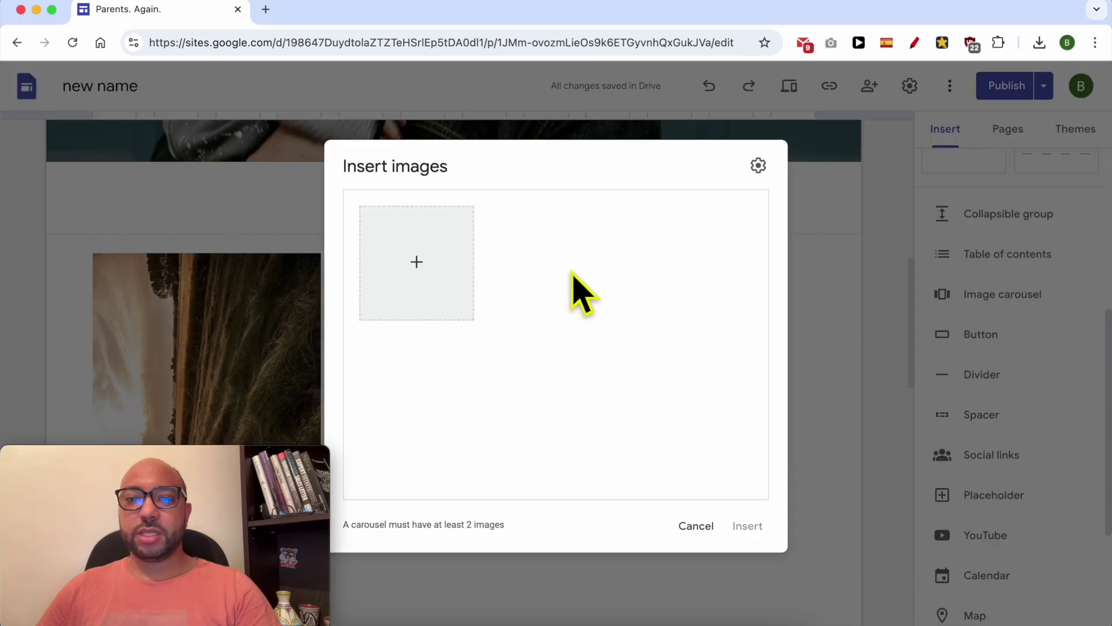
- Upload the first carousel image from the Downloads folder
{"action": "left_click", "coordinate": [426, 258]}
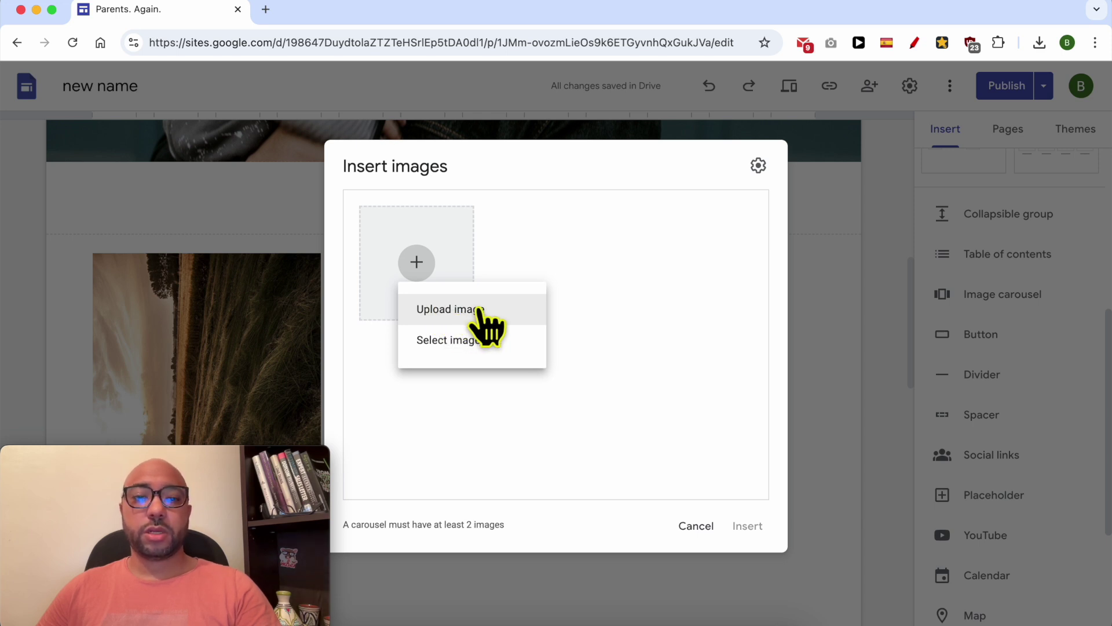
{"action": "left_click", "coordinate": [467, 341]}
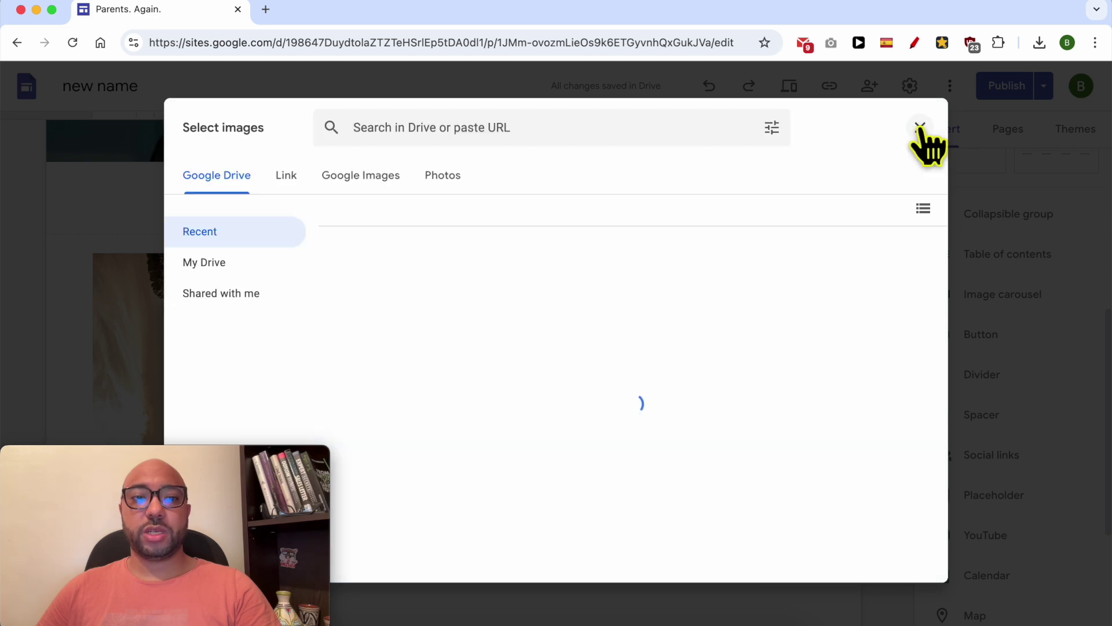
{"action": "left_click", "coordinate": [920, 128]}
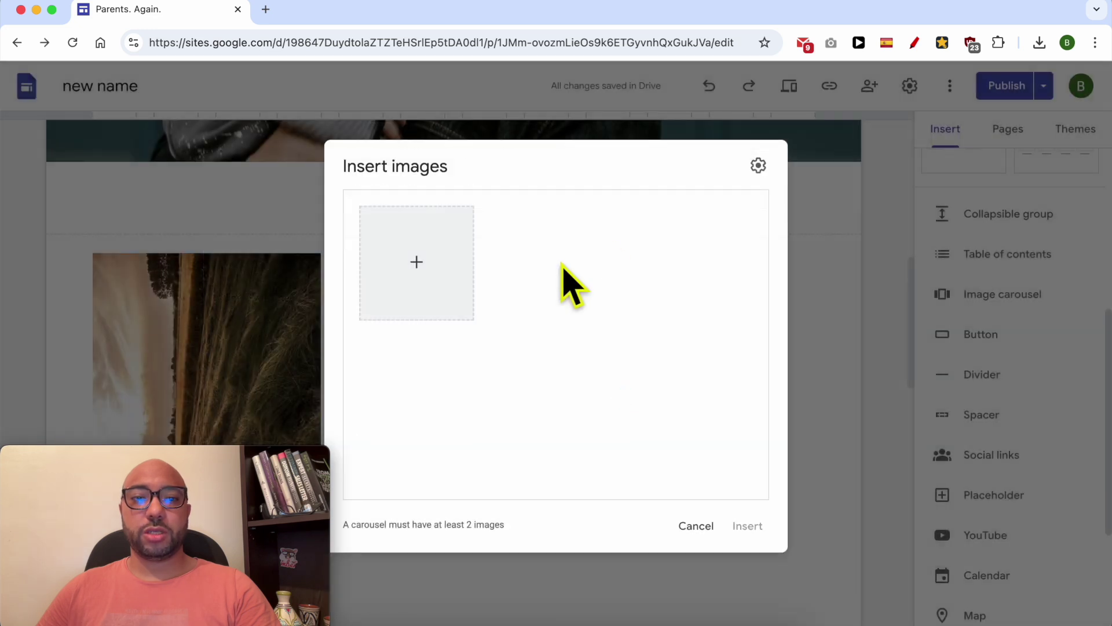
{"action": "left_click", "coordinate": [419, 269]}
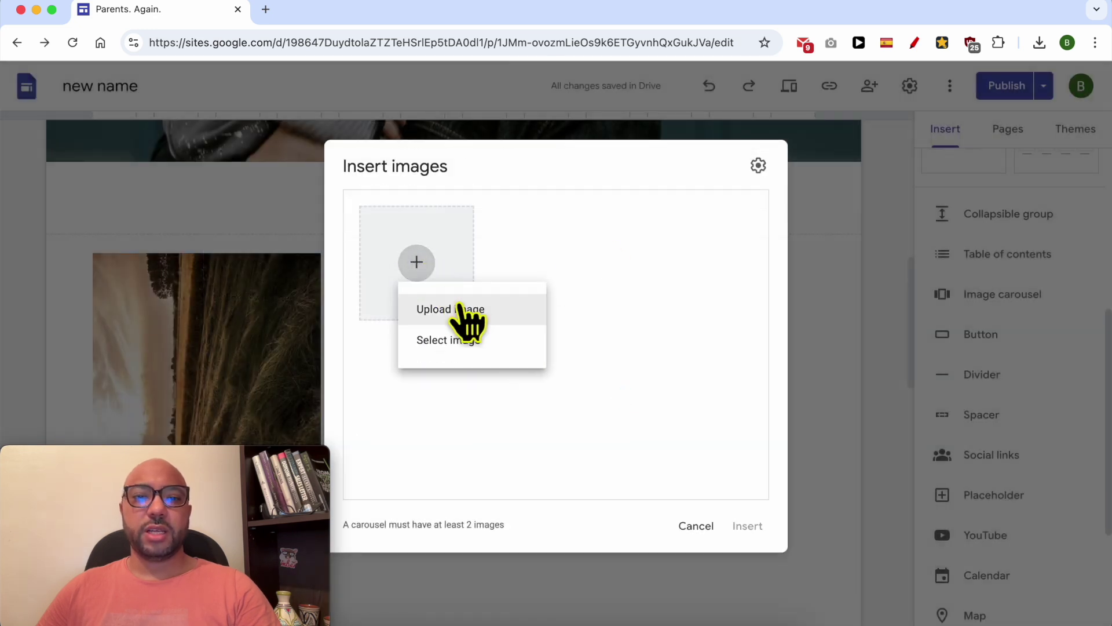
{"action": "left_click", "coordinate": [461, 313]}
{"action": "left_click", "coordinate": [319, 320]}
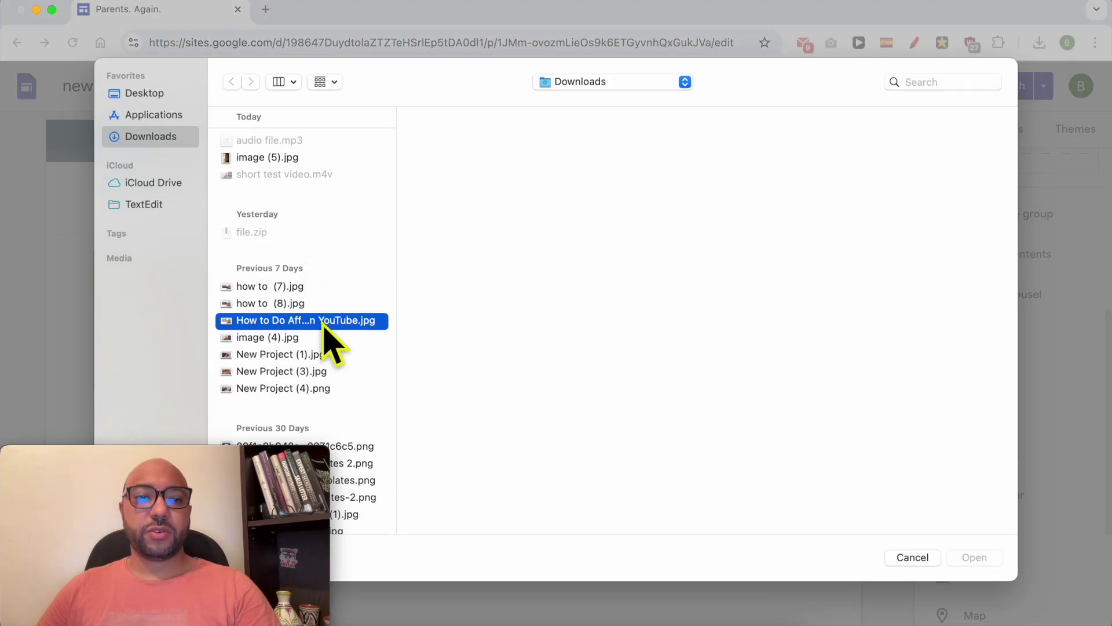
{"action": "left_click", "coordinate": [316, 302]}
{"action": "double_click", "coordinate": [312, 301]}
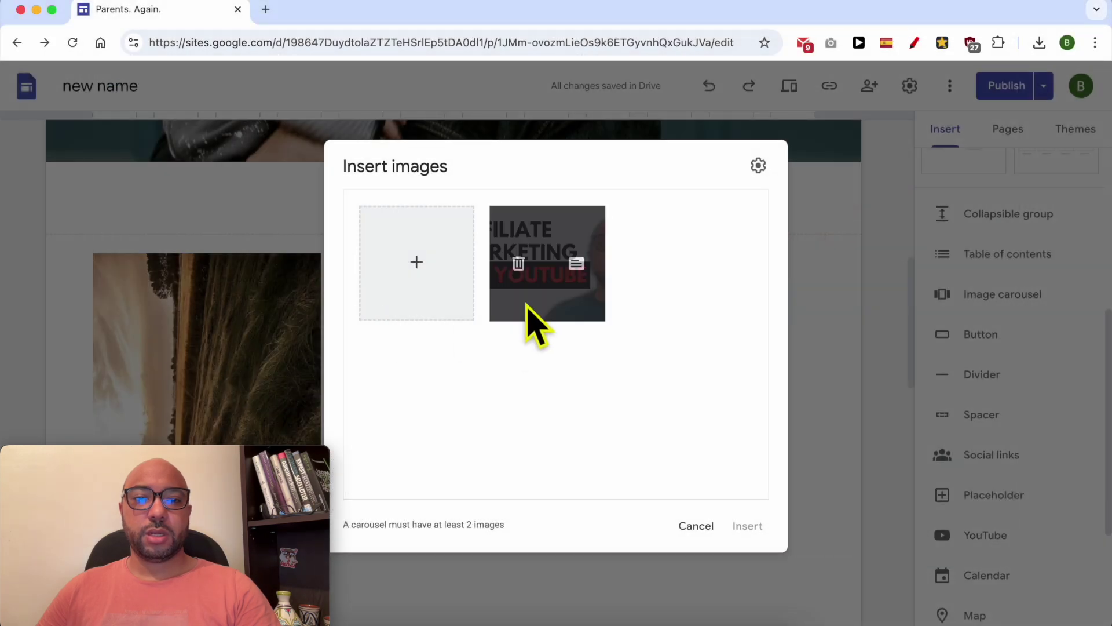
- Upload image (4).jpg and a YouTube thumbnail as the second and third images
{"action": "left_click", "coordinate": [418, 264]}
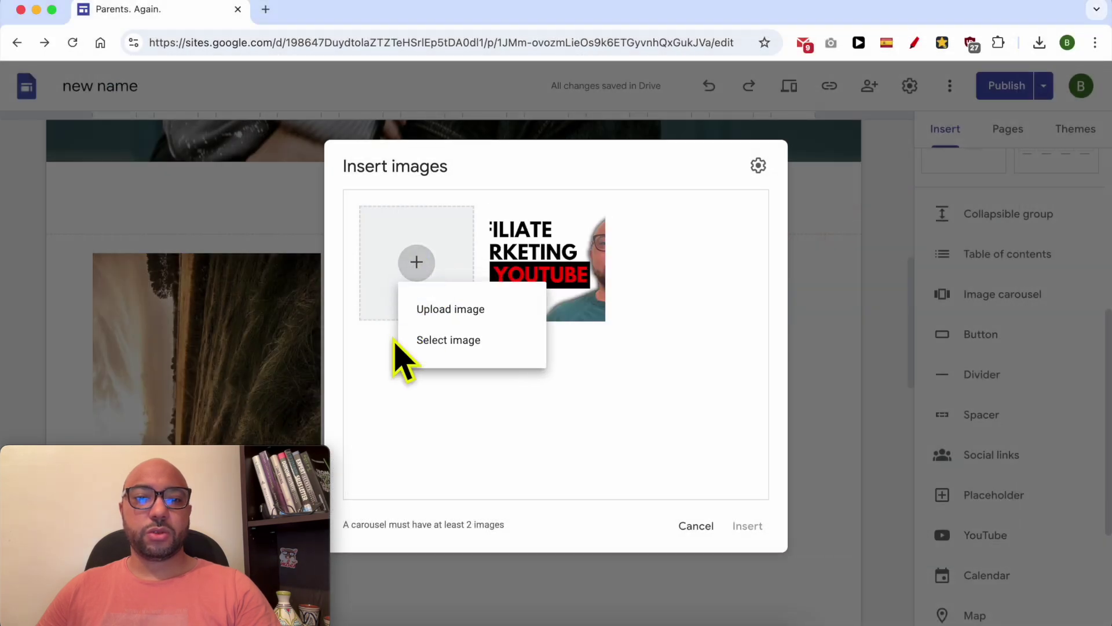
{"action": "left_click", "coordinate": [449, 308]}
{"action": "left_click", "coordinate": [308, 378]}
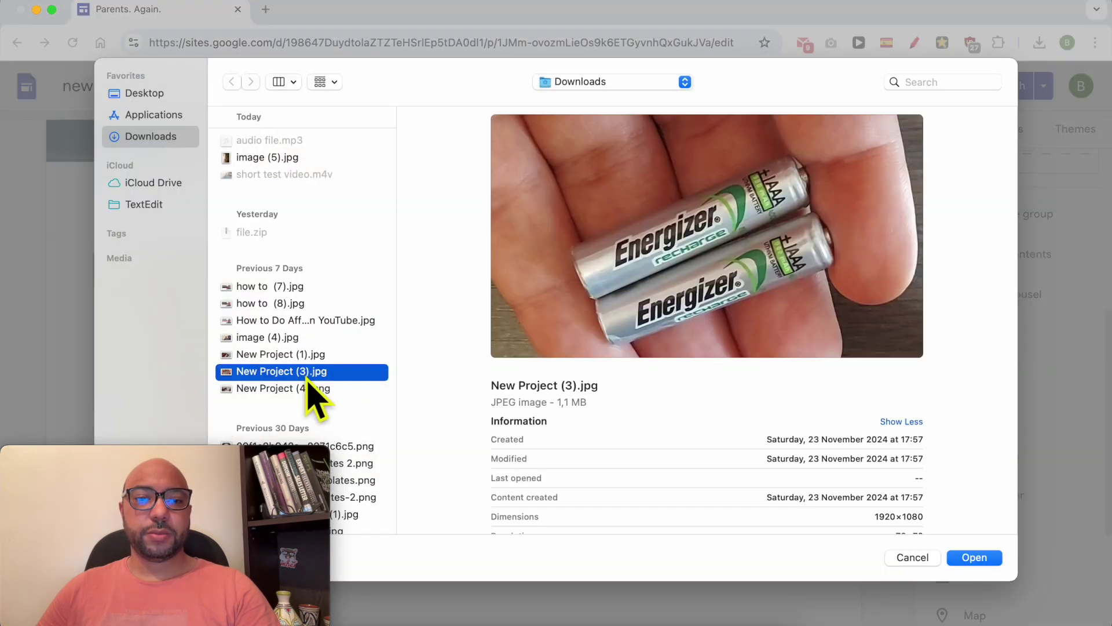
{"action": "left_click", "coordinate": [308, 339]}
{"action": "double_click", "coordinate": [307, 339]}
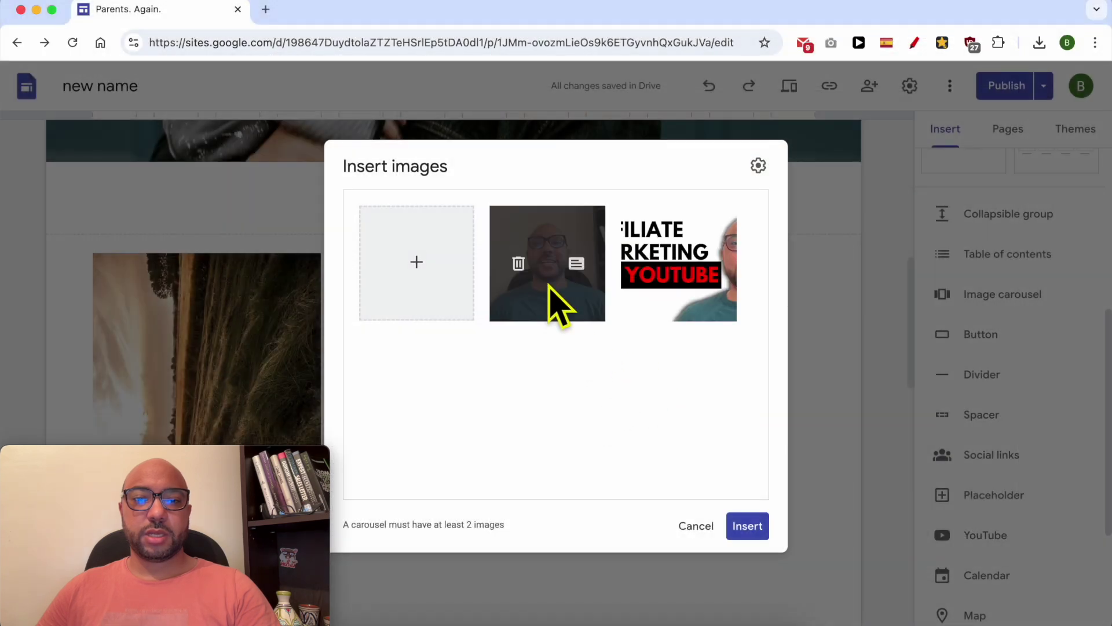
{"action": "left_click", "coordinate": [435, 278]}
{"action": "left_click", "coordinate": [470, 310]}
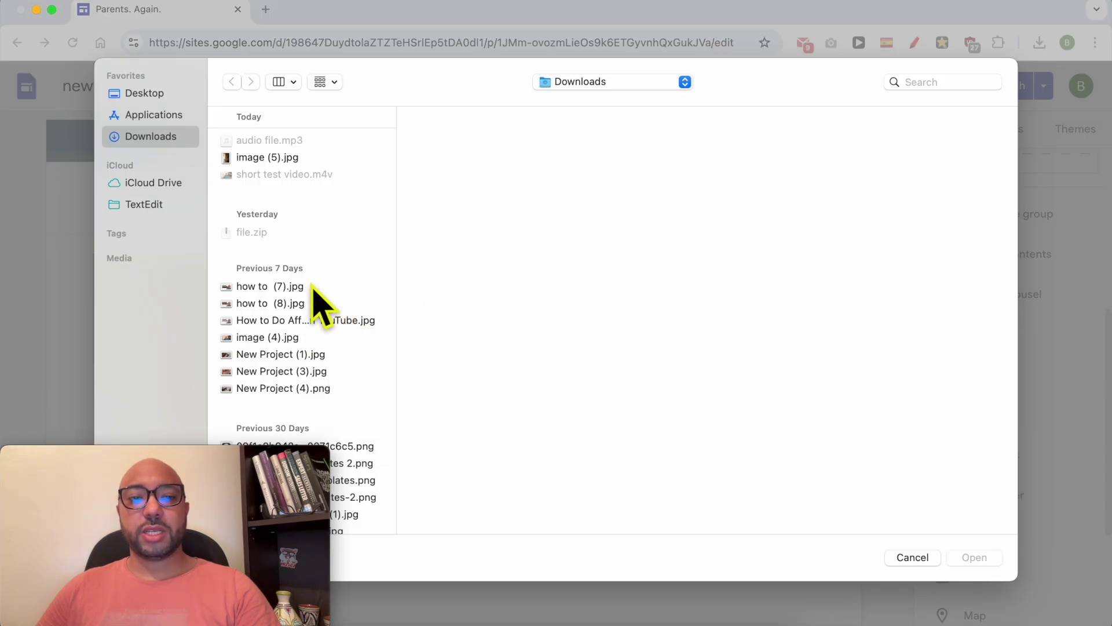
{"action": "double_click", "coordinate": [311, 320]}
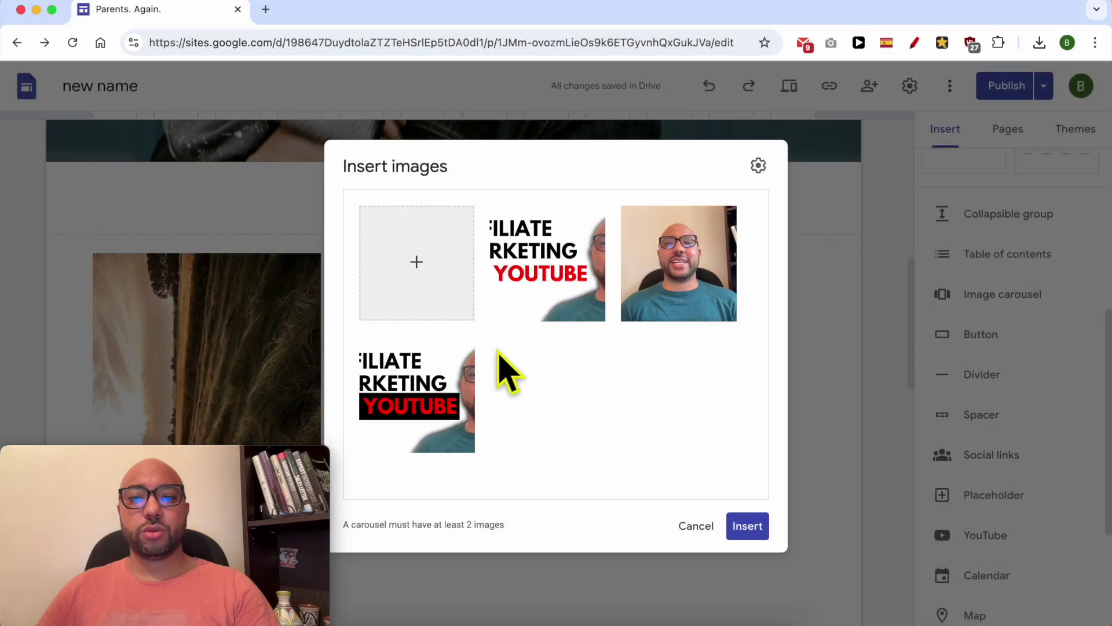
{"action": "left_click", "coordinate": [576, 263]}
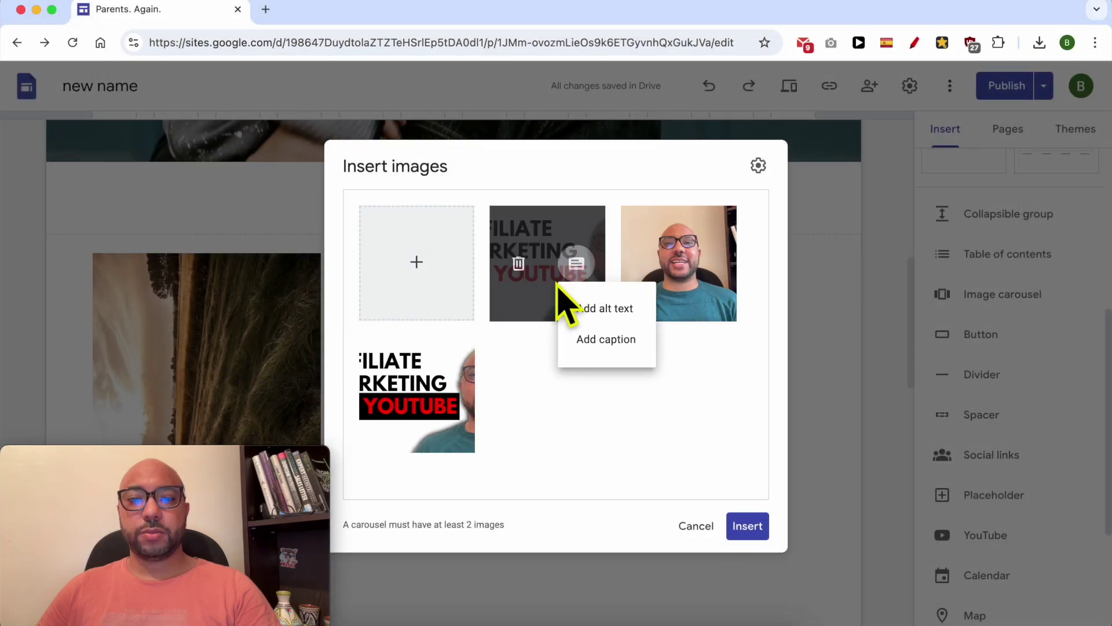
{"action": "left_click", "coordinate": [555, 318]}
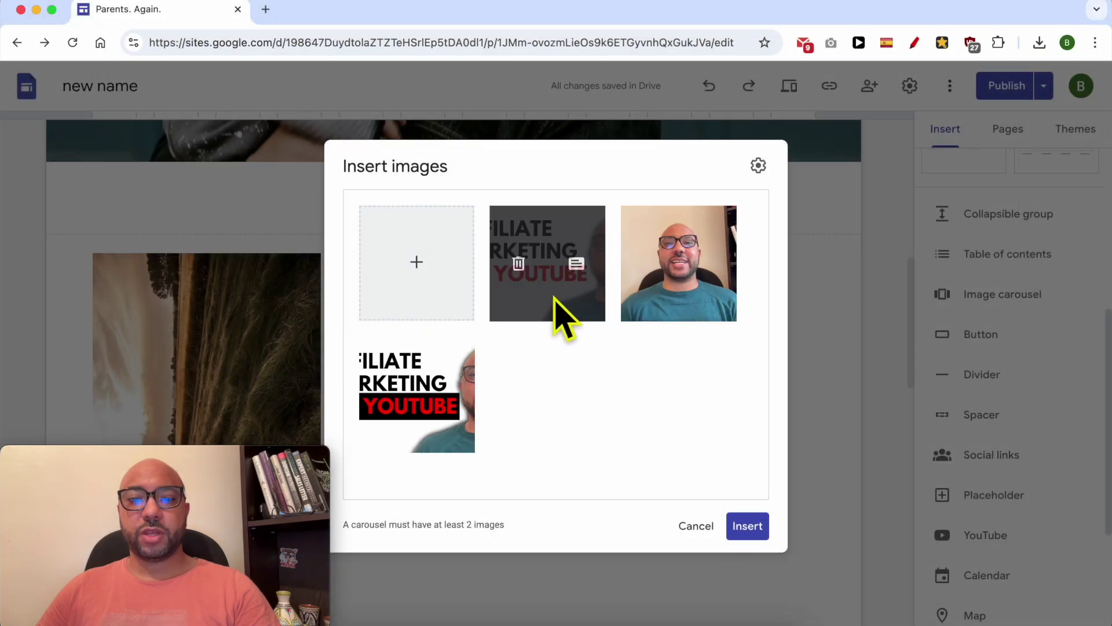
{"action": "left_click", "coordinate": [576, 264]}
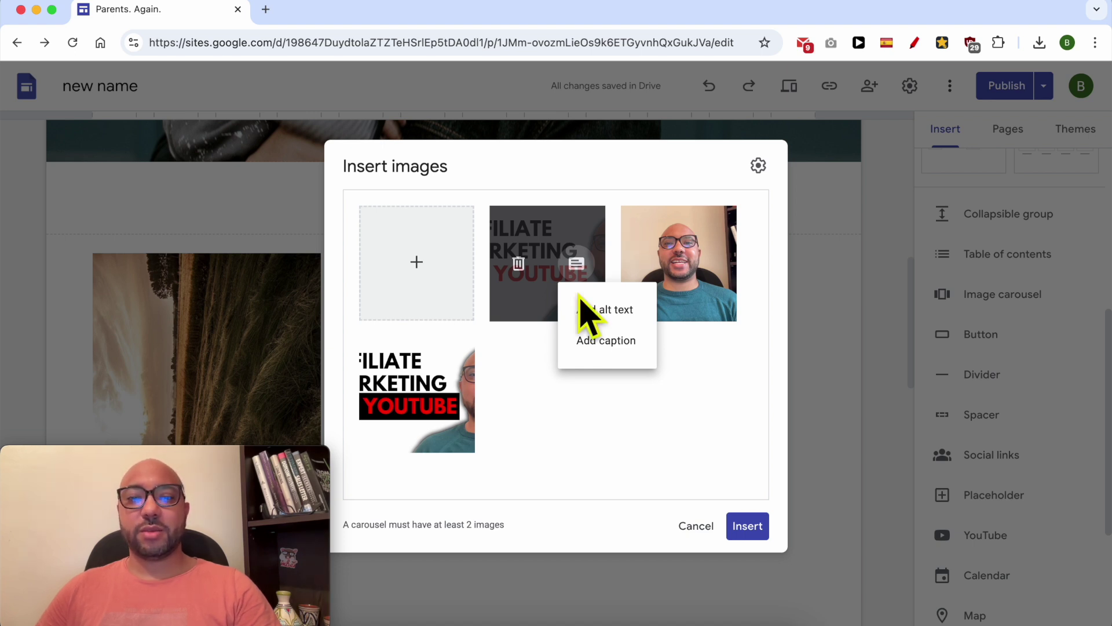
{"action": "left_click", "coordinate": [628, 400]}
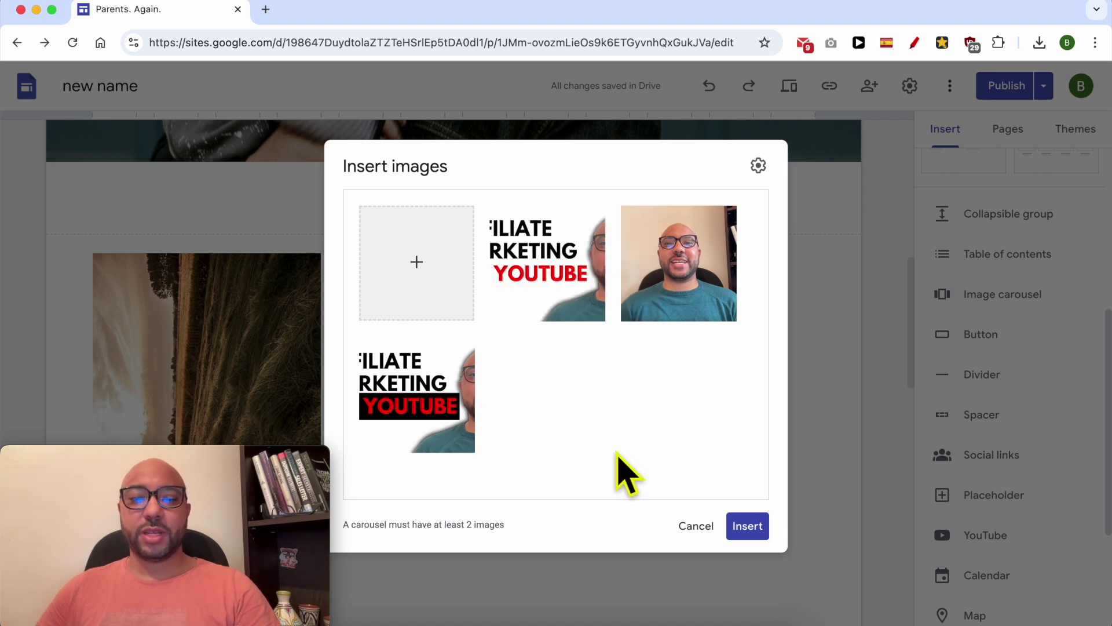
- Insert the carousel and resize it to full page width and a taller height
{"action": "left_click", "coordinate": [747, 526]}
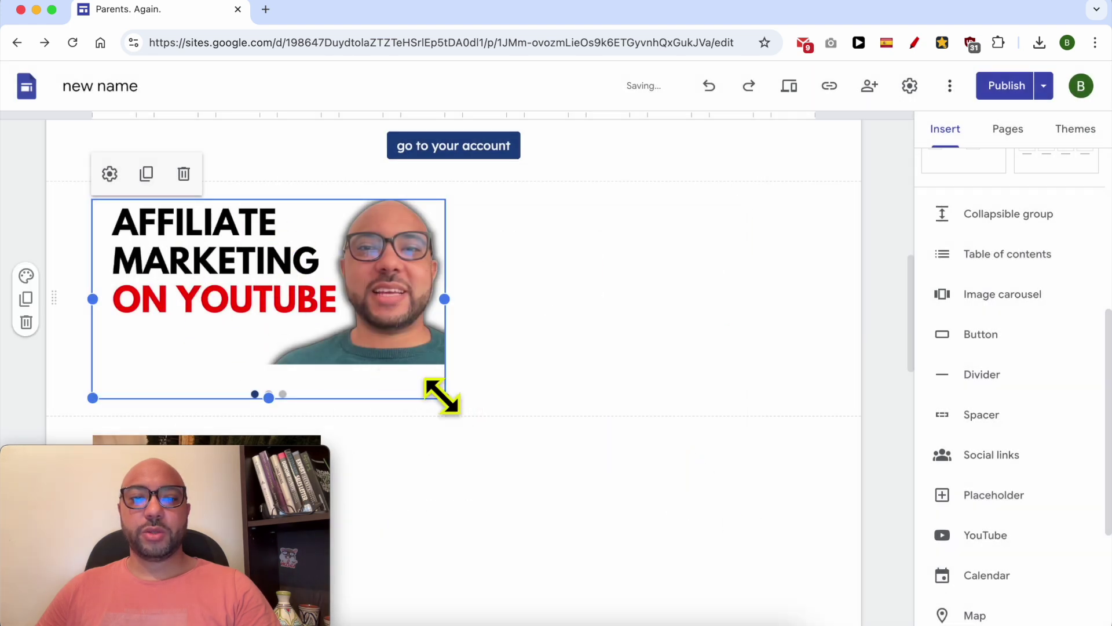
{"action": "left_click_drag", "start_coordinate": [443, 398], "coordinate": [382, 339]}
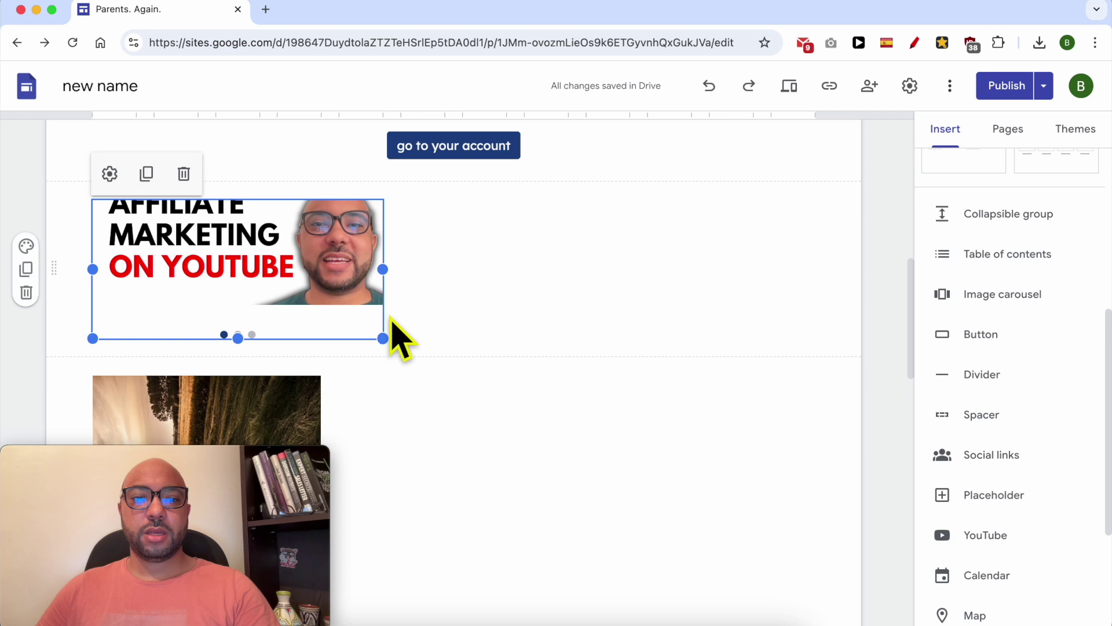
{"action": "left_click_drag", "start_coordinate": [382, 269], "coordinate": [753, 270]}
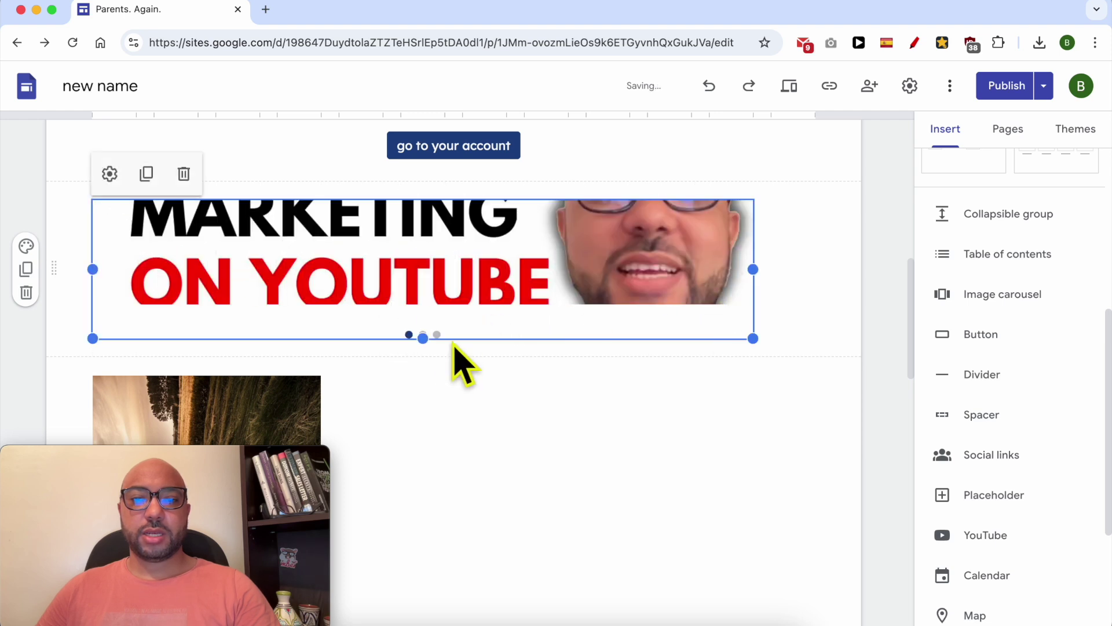
{"action": "left_click_drag", "start_coordinate": [422, 339], "coordinate": [410, 578]}
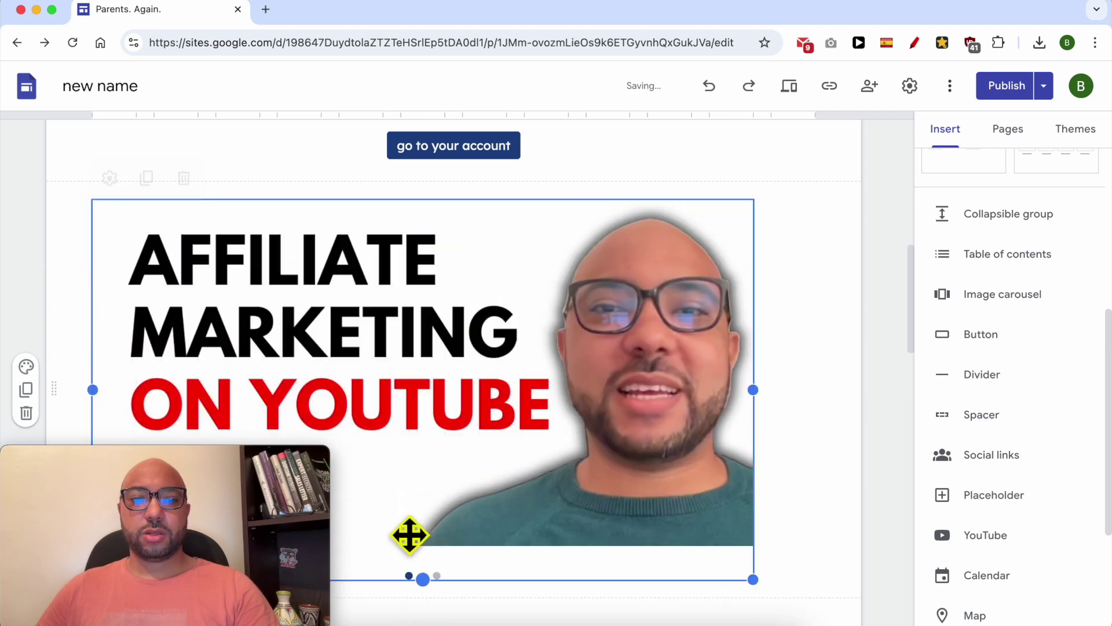
{"action": "left_click", "coordinate": [110, 173]}
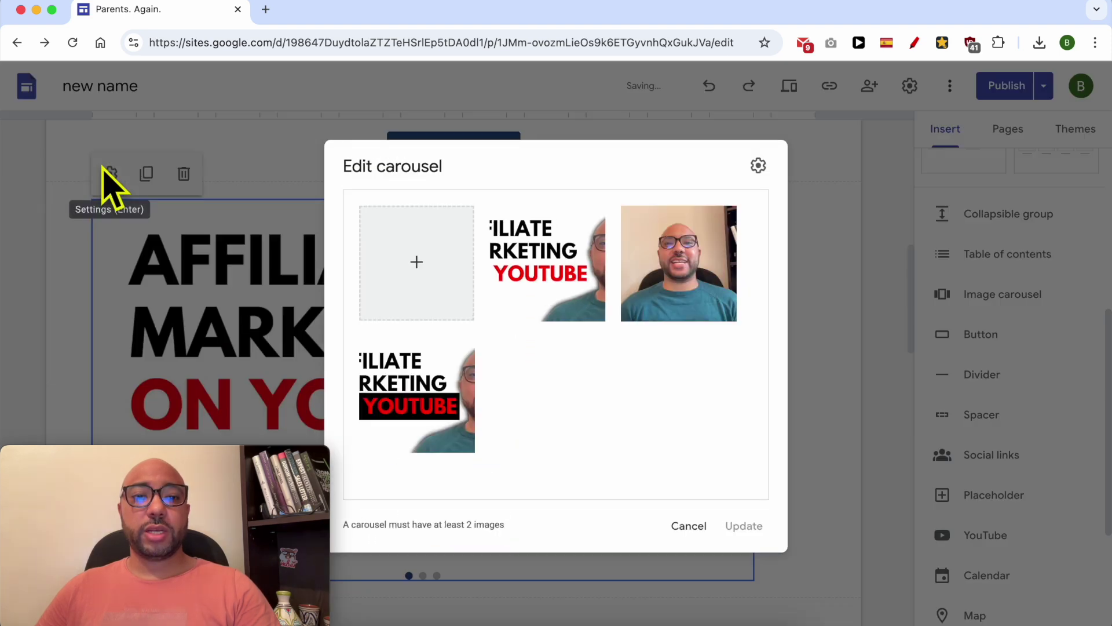
{"action": "mouse_move", "coordinate": [655, 269]}
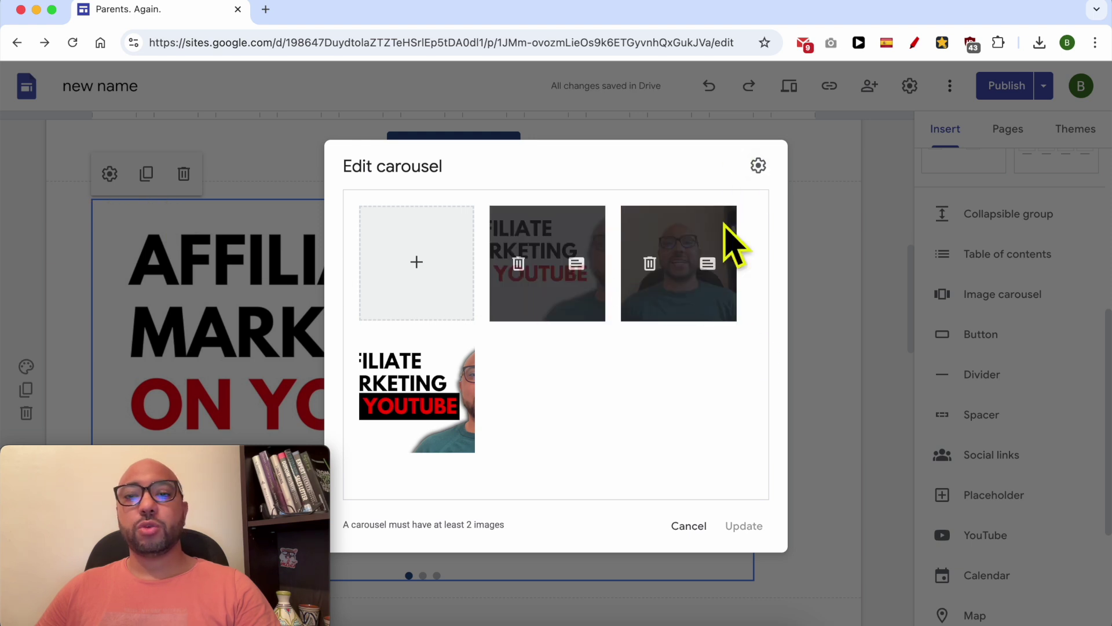
{"action": "left_click", "coordinate": [687, 525]}
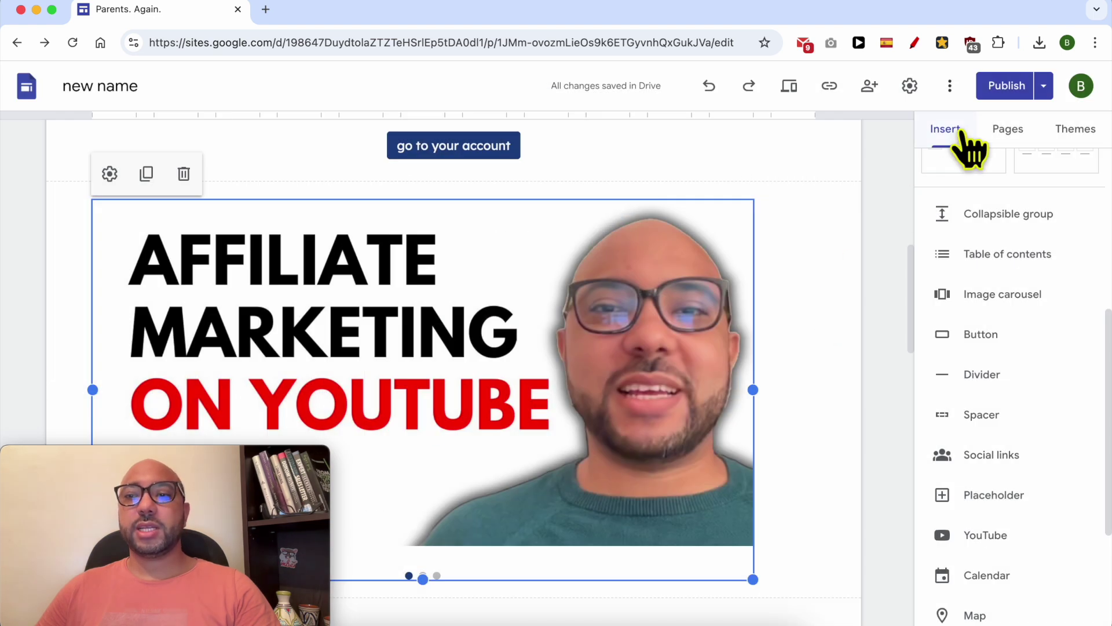
- Publish the site and view the live published version
{"action": "left_click", "coordinate": [999, 86]}
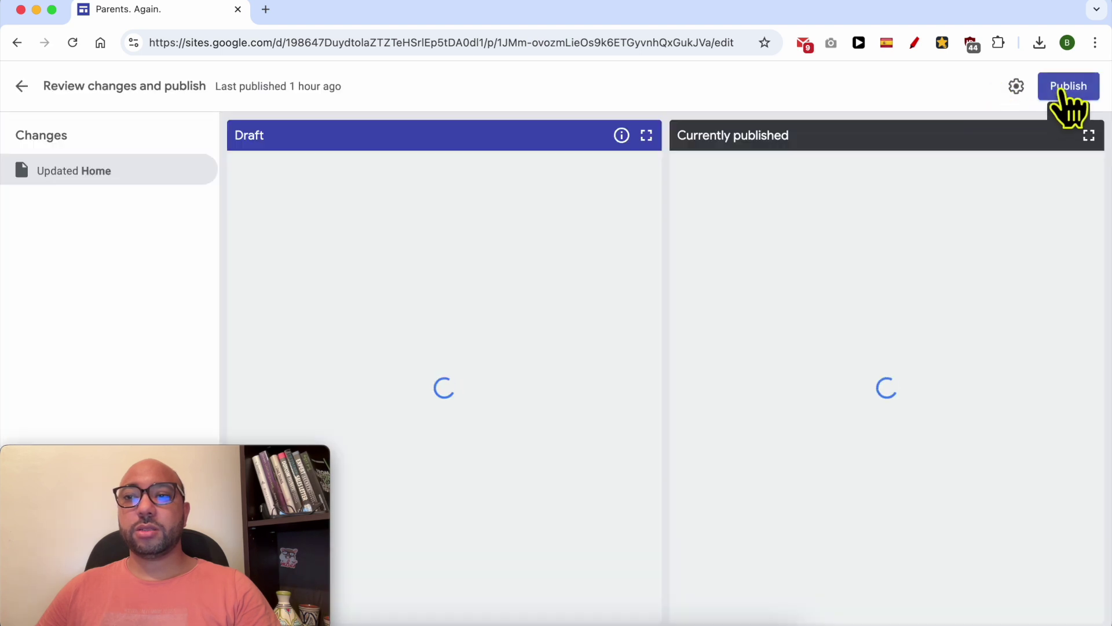
{"action": "left_click", "coordinate": [1065, 92]}
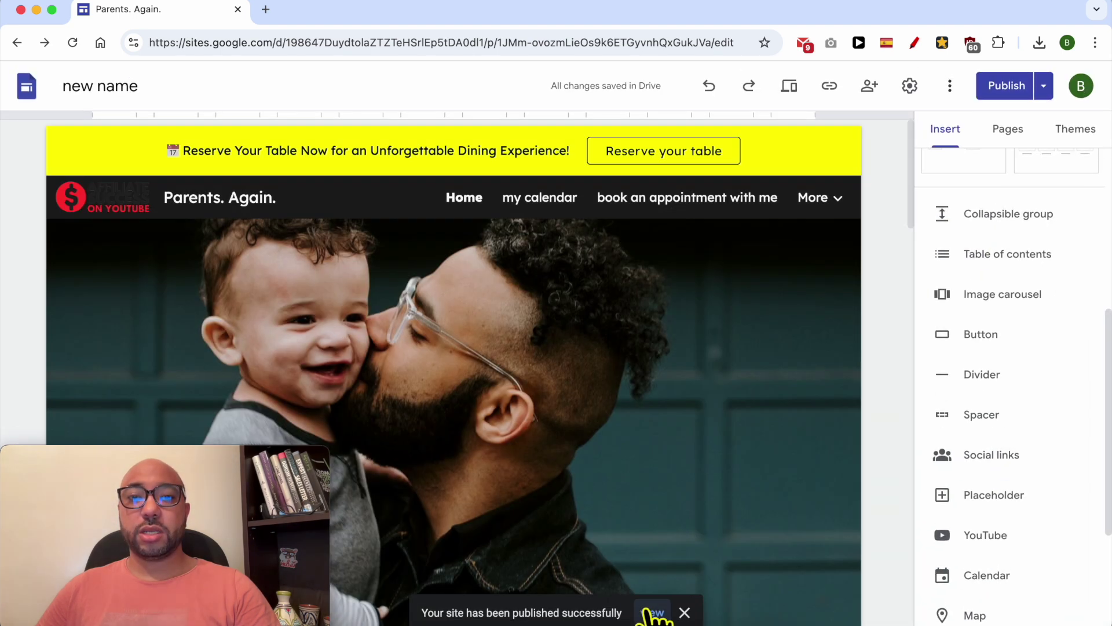
{"action": "left_click", "coordinate": [654, 613]}
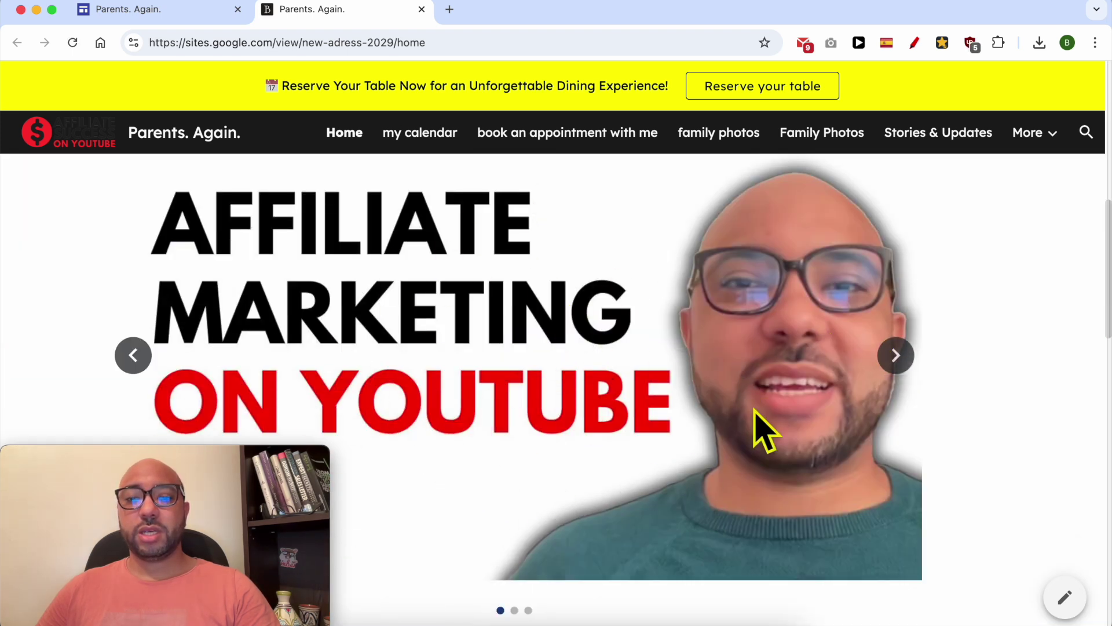
- Advance the live carousel to its second and third slides, then return to the editor
{"action": "left_click", "coordinate": [896, 355]}
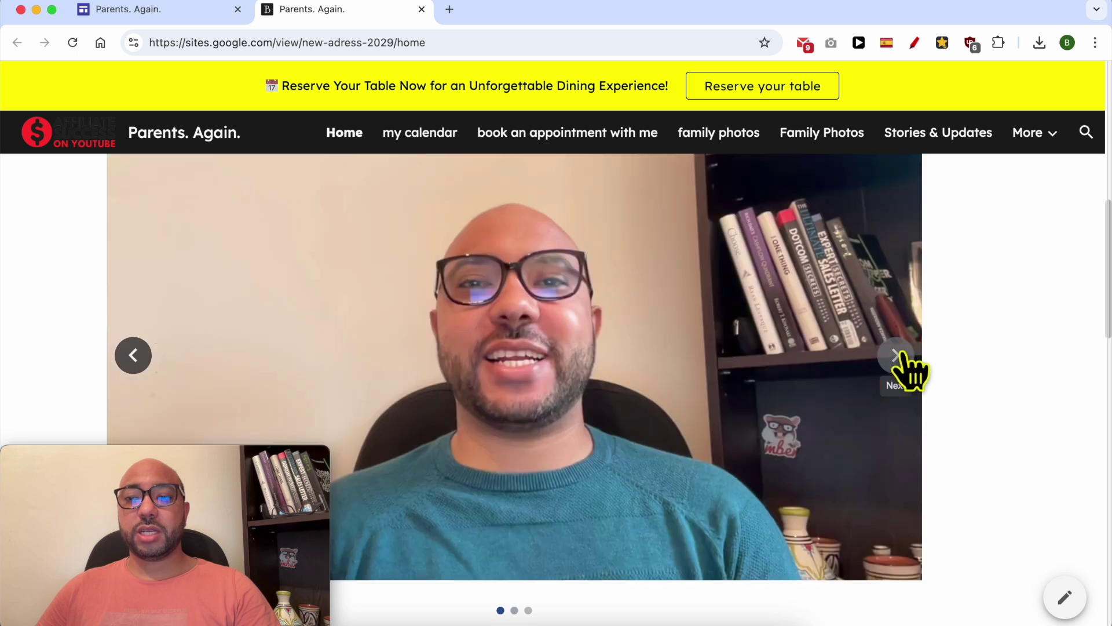
{"action": "left_click", "coordinate": [896, 355]}
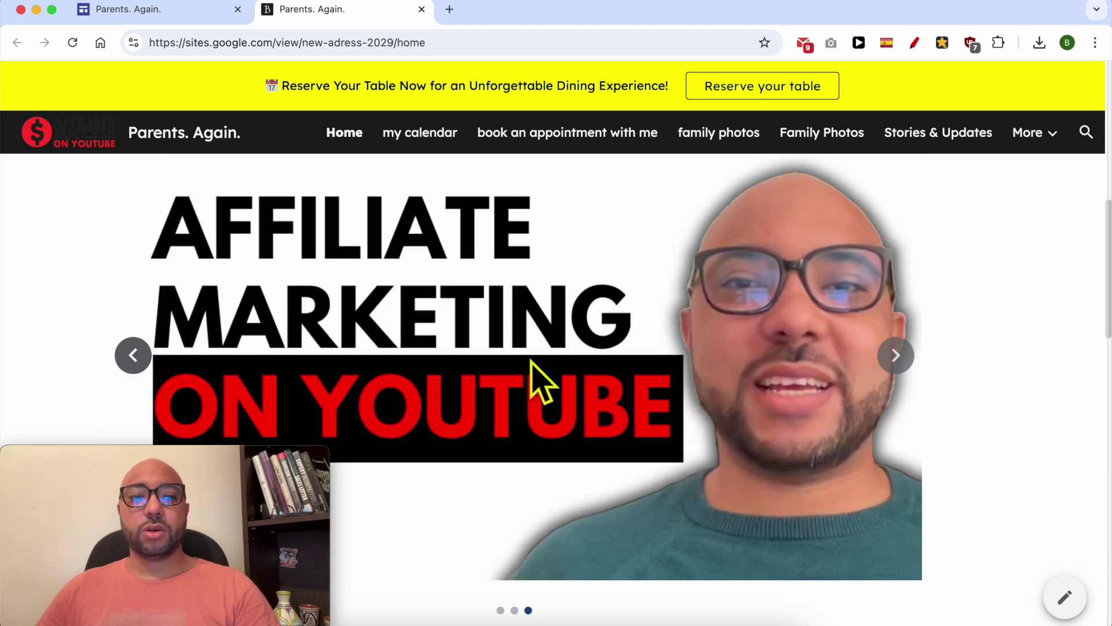
{"action": "key", "text": "ctrl+shift+Tab"}
{"action": "scroll", "coordinate": [424, 412], "scroll_direction": "down", "scroll_amount": 5}
{"action": "scroll", "coordinate": [426, 418], "scroll_direction": "down", "scroll_amount": 3}
{"action": "double_click", "coordinate": [299, 287]}
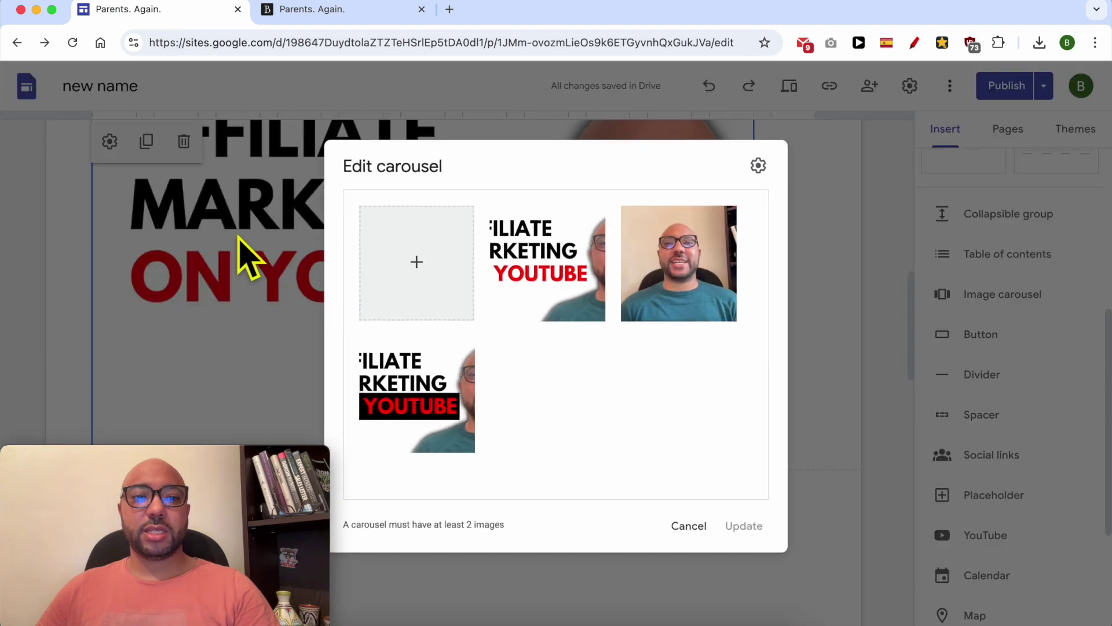
{"action": "left_click", "coordinate": [701, 527]}
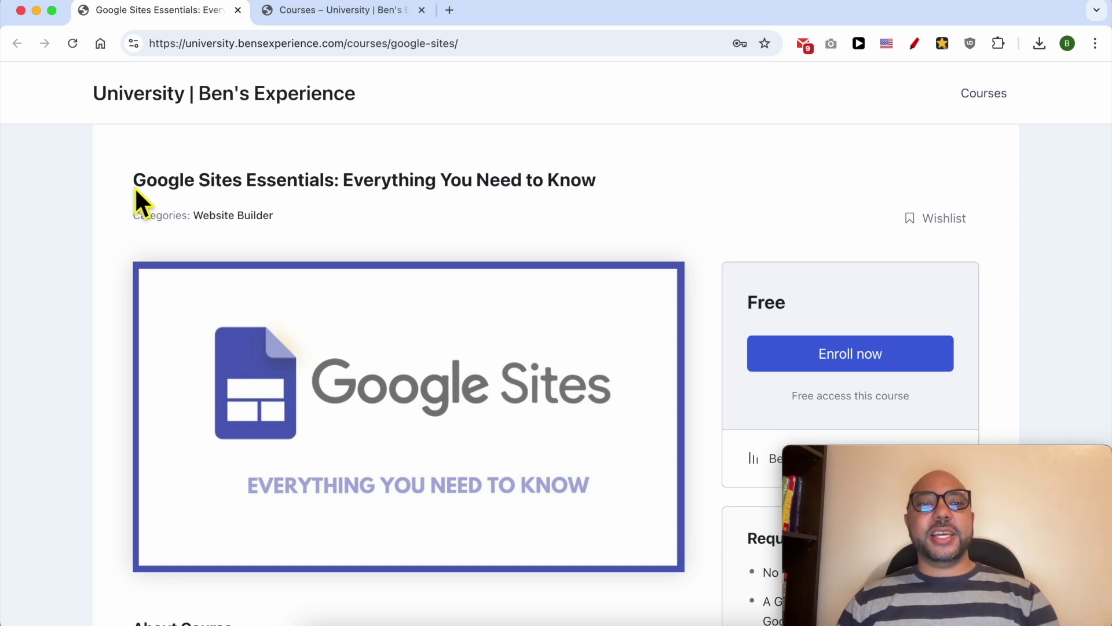
- Expand the Building Content, Enhancing, Publishing and Managing, and Customizing course sections
{"action": "scroll", "coordinate": [115, 245], "scroll_direction": "down", "scroll_amount": 15}
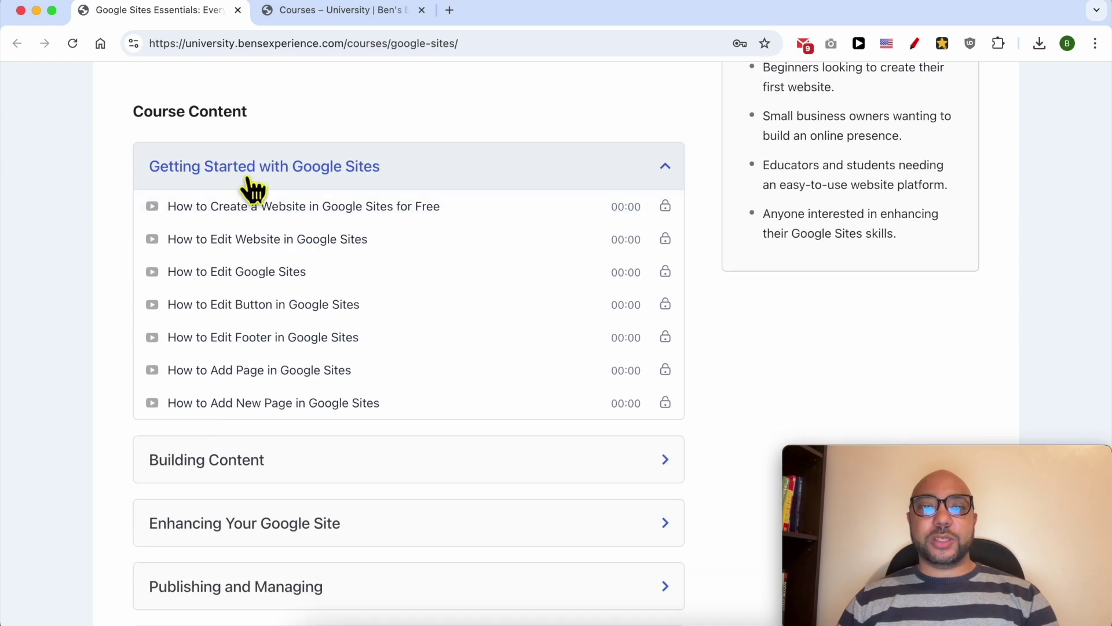
{"action": "scroll", "coordinate": [223, 325], "scroll_direction": "down", "scroll_amount": 3}
{"action": "left_click", "coordinate": [226, 325]}
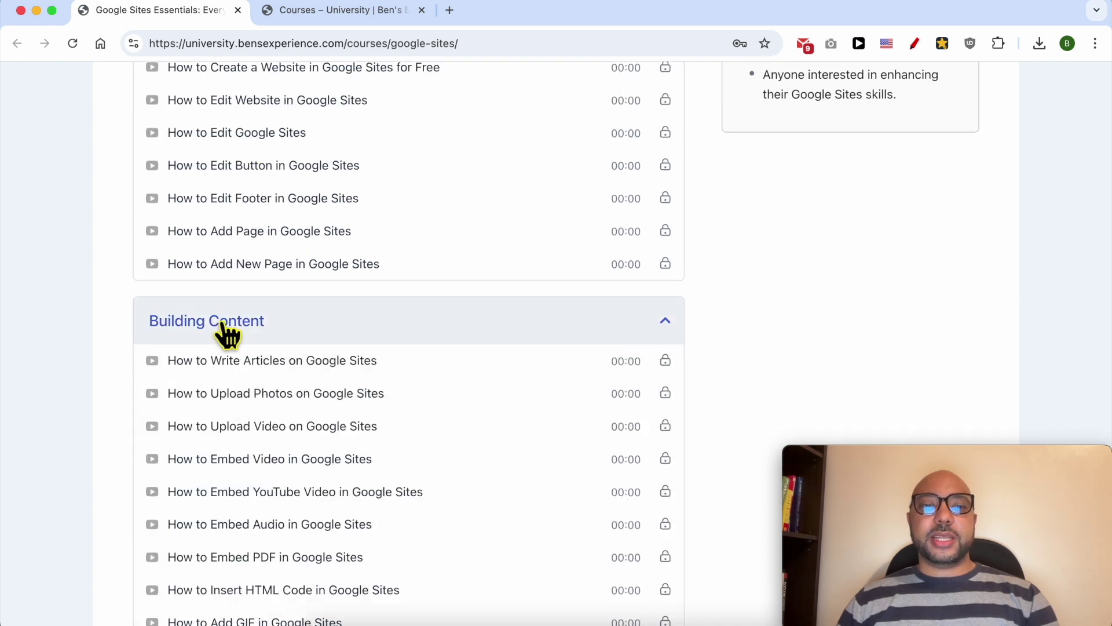
{"action": "scroll", "coordinate": [242, 340], "scroll_direction": "down", "scroll_amount": 2}
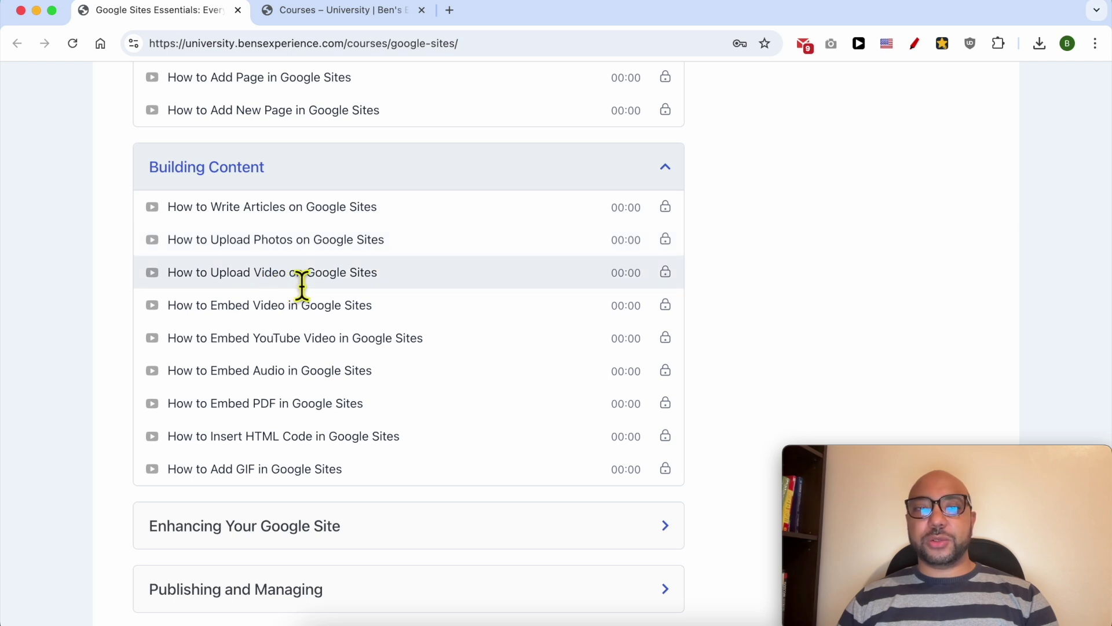
{"action": "scroll", "coordinate": [290, 287], "scroll_direction": "down", "scroll_amount": 4}
{"action": "left_click", "coordinate": [275, 295]}
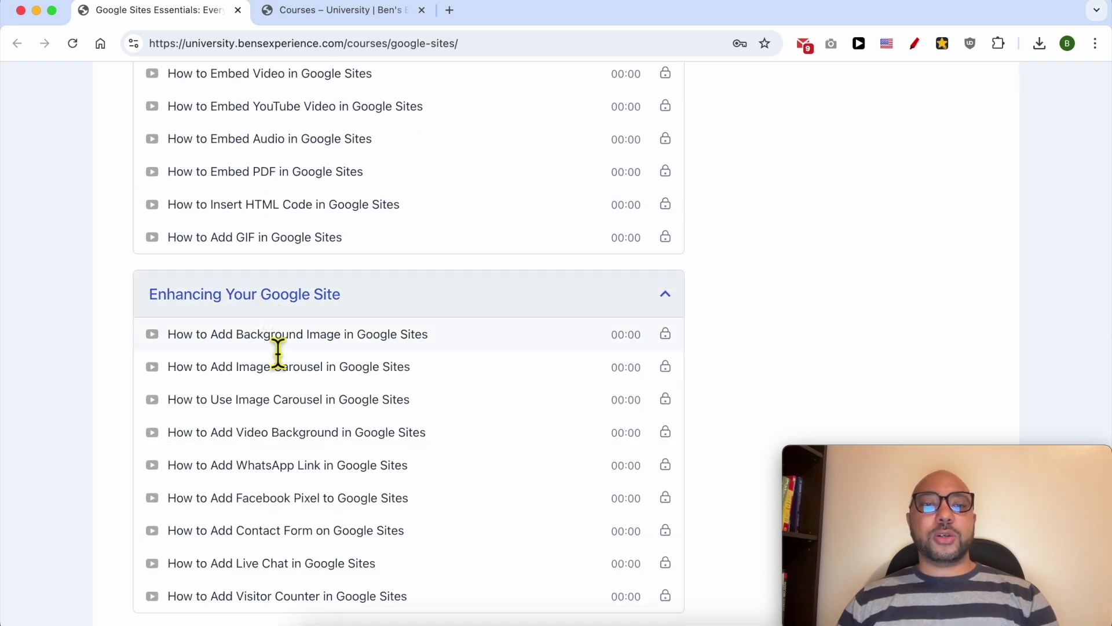
{"action": "scroll", "coordinate": [278, 353], "scroll_direction": "down", "scroll_amount": 2}
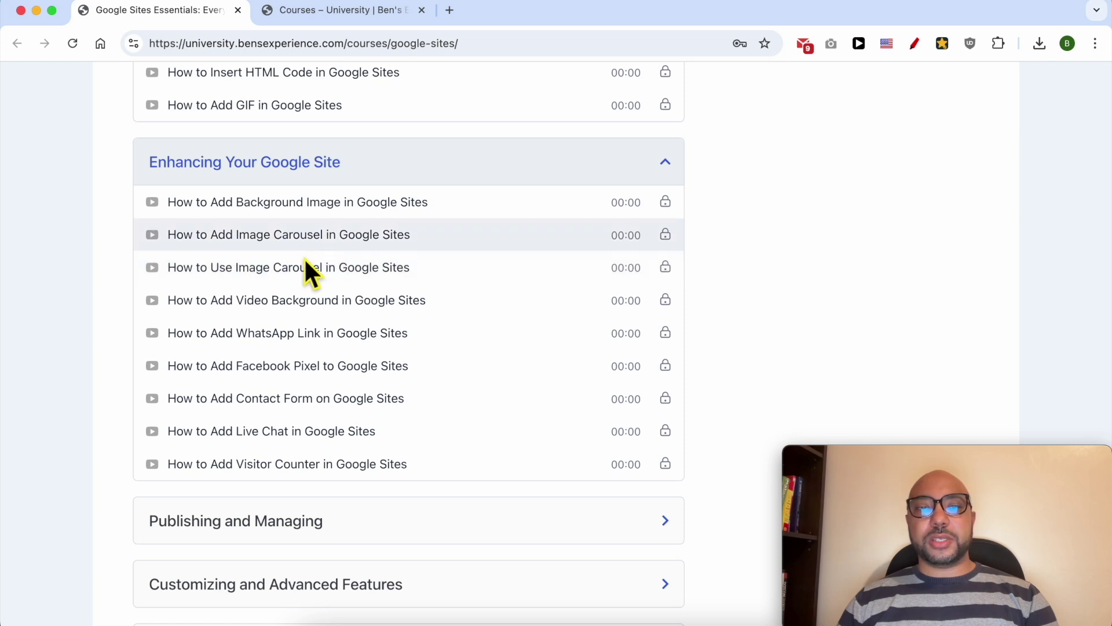
{"action": "scroll", "coordinate": [305, 261], "scroll_direction": "down", "scroll_amount": 2}
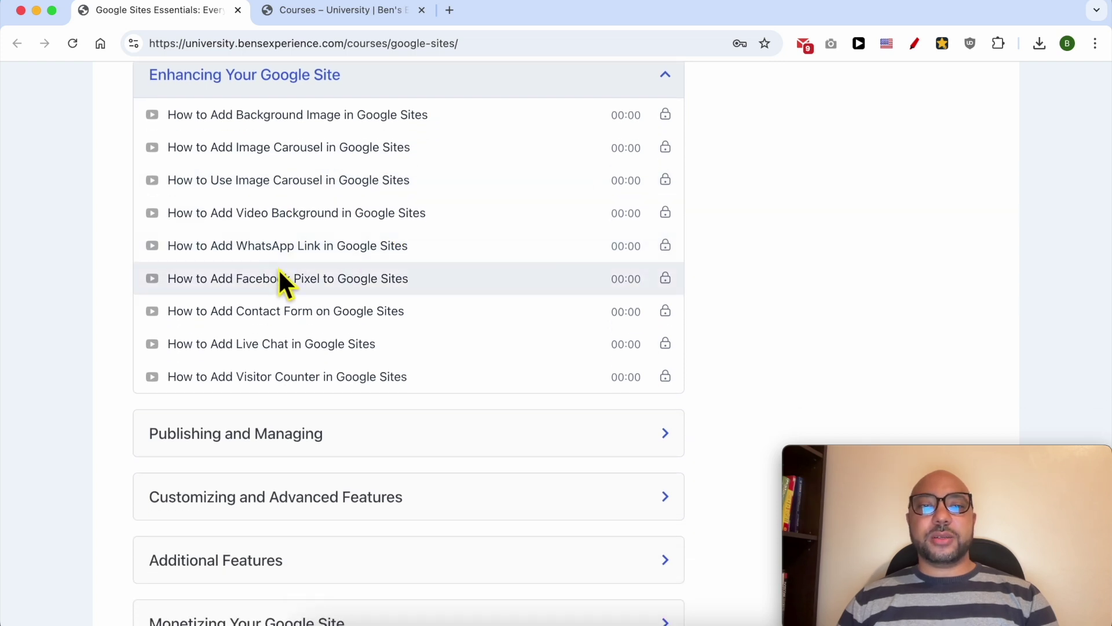
{"action": "scroll", "coordinate": [333, 293], "scroll_direction": "down", "scroll_amount": 4}
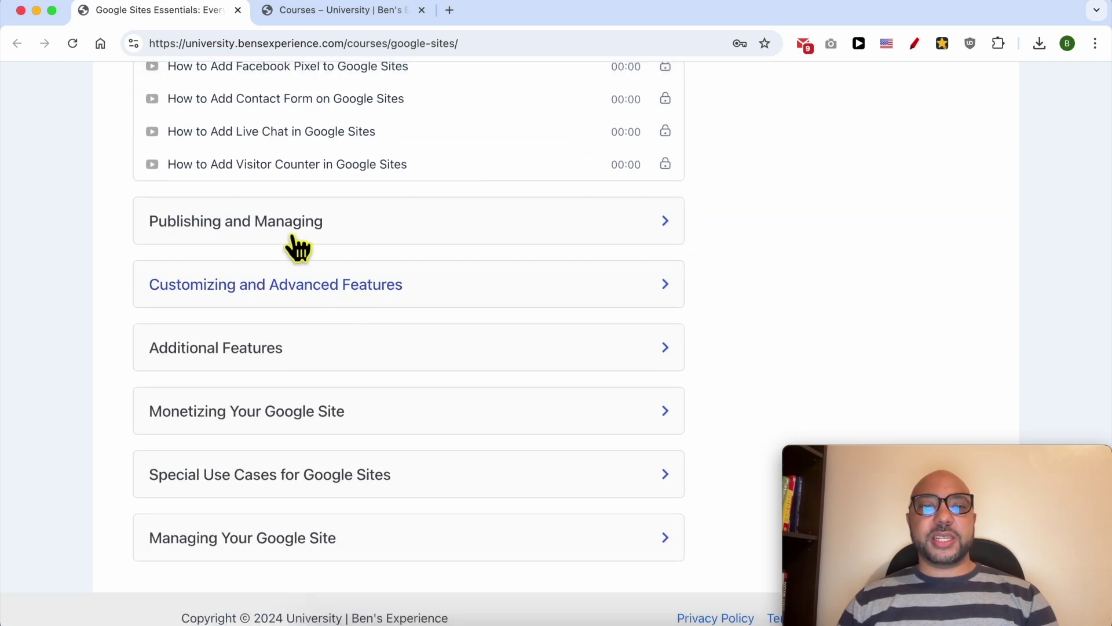
{"action": "left_click", "coordinate": [296, 239]}
{"action": "scroll", "coordinate": [284, 267], "scroll_direction": "down", "scroll_amount": 2}
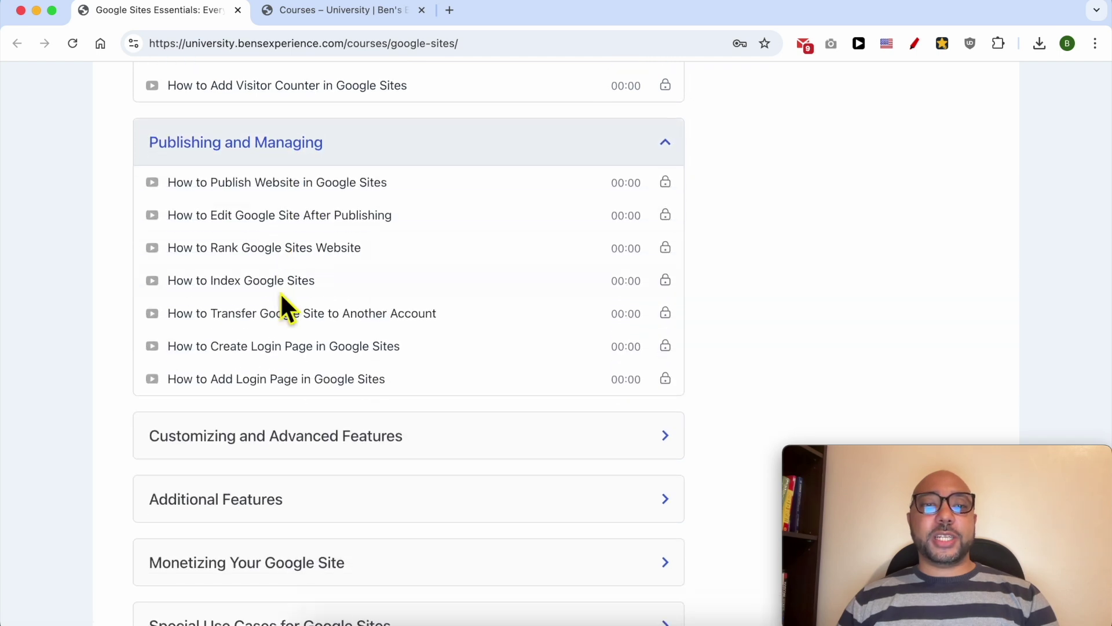
{"action": "left_click", "coordinate": [231, 406]}
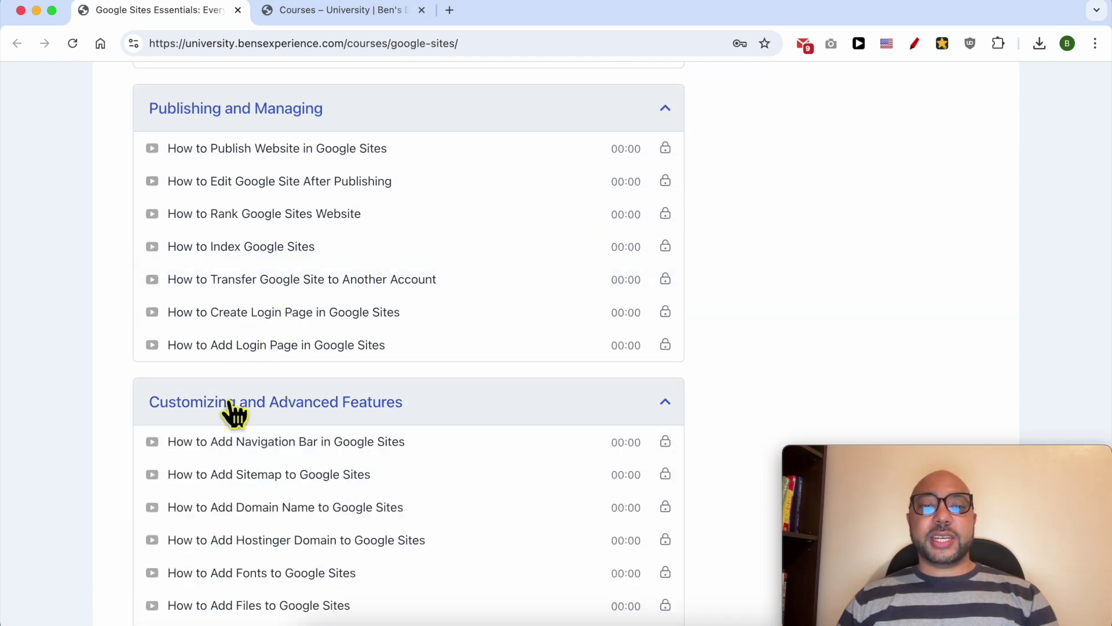
{"action": "scroll", "coordinate": [298, 332], "scroll_direction": "down", "scroll_amount": 7}
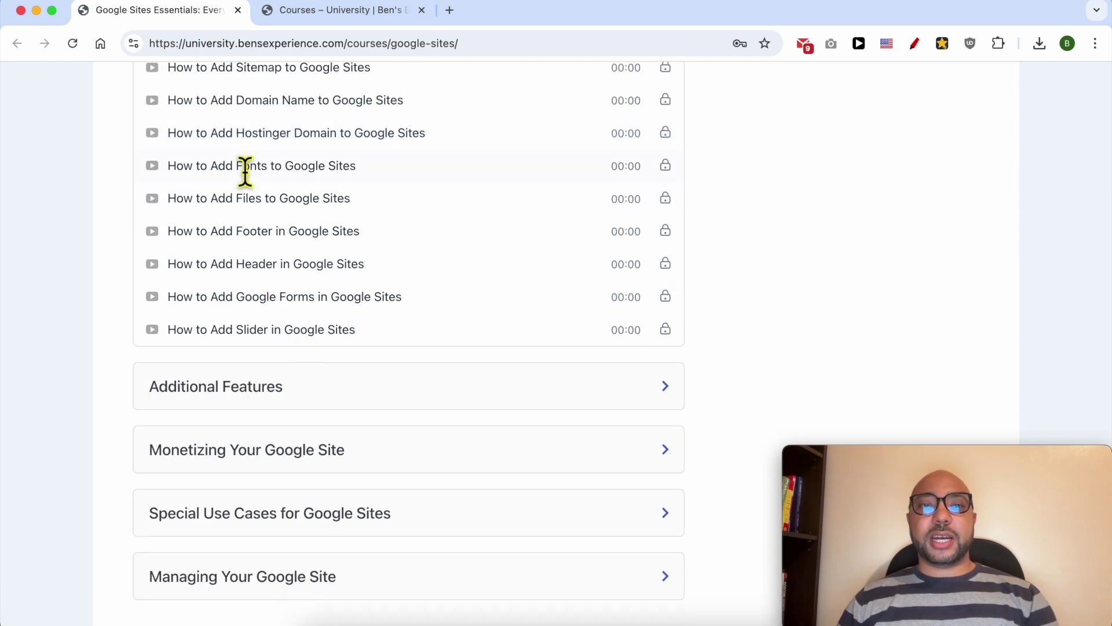
- Expand the Additional Features section to list its lessons
{"action": "scroll", "coordinate": [268, 99], "scroll_direction": "up", "scroll_amount": 1}
{"action": "left_click", "coordinate": [265, 113]}
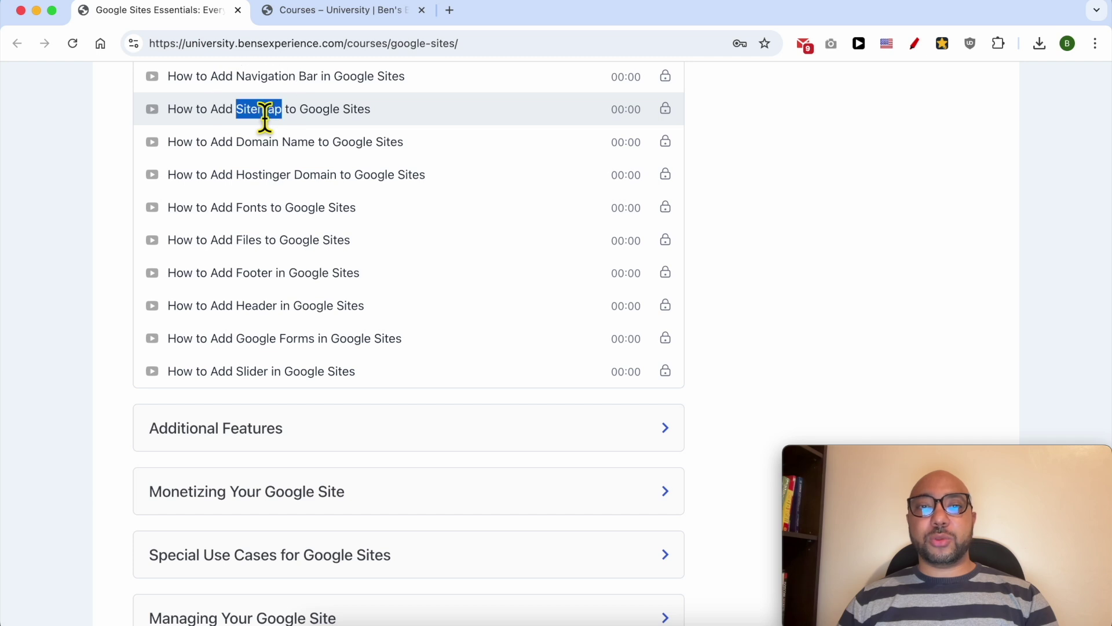
{"action": "scroll", "coordinate": [293, 330], "scroll_direction": "down", "scroll_amount": 2}
{"action": "left_click", "coordinate": [295, 325]}
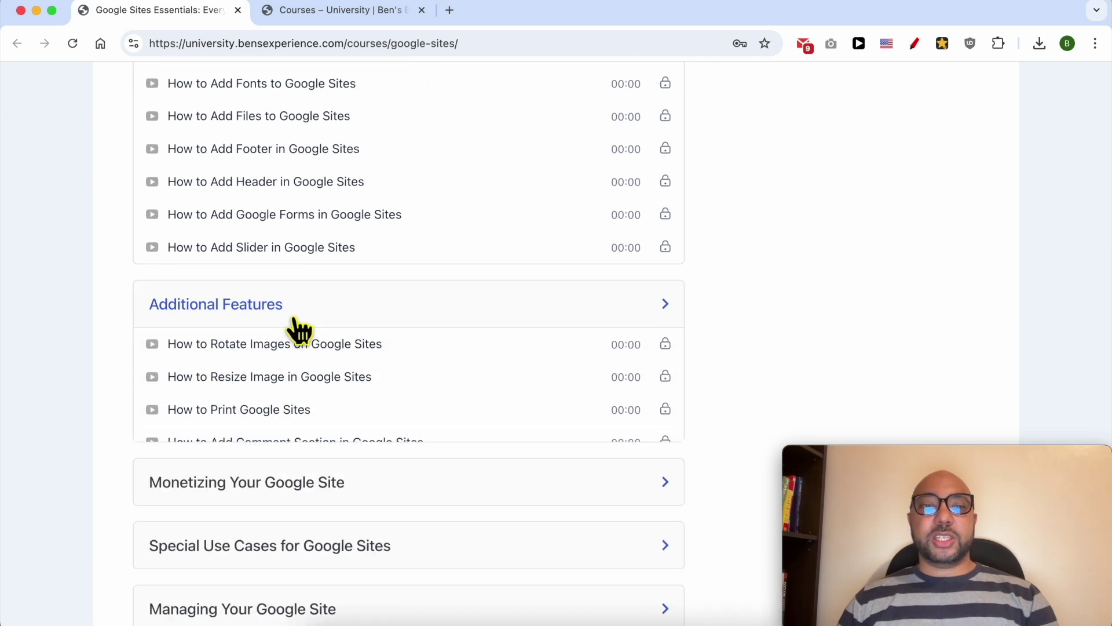
{"action": "left_click", "coordinate": [295, 322]}
{"action": "left_click", "coordinate": [295, 323]}
{"action": "scroll", "coordinate": [266, 307], "scroll_direction": "down", "scroll_amount": 2}
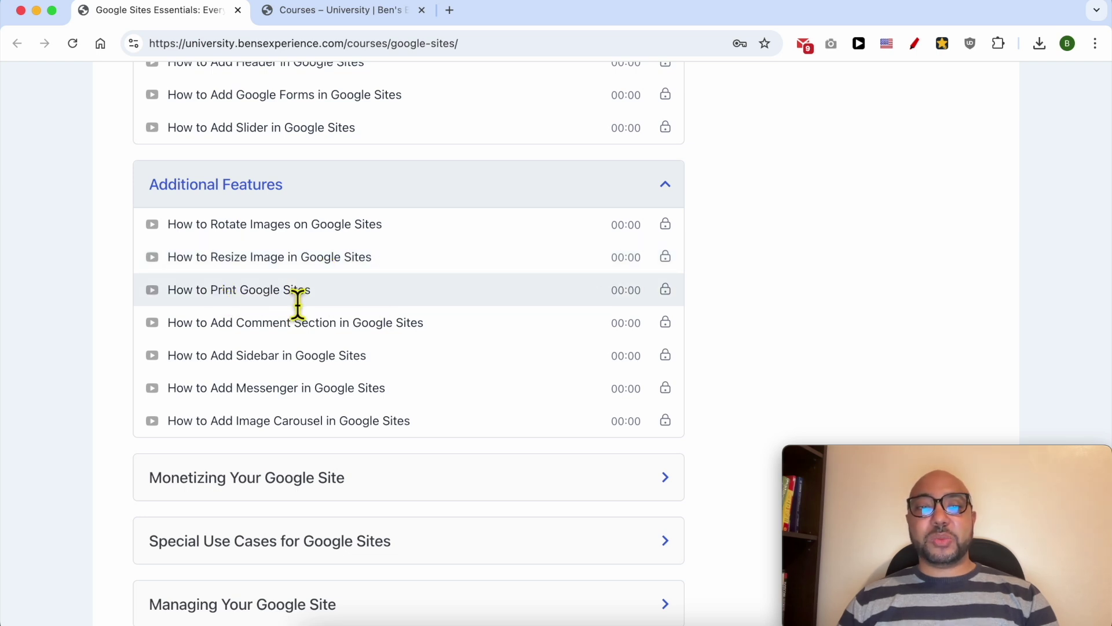
{"action": "scroll", "coordinate": [342, 304], "scroll_direction": "down", "scroll_amount": 2}
- Expand the Monetizing Your Google Site and Special Use Cases sections
{"action": "left_click", "coordinate": [280, 387]}
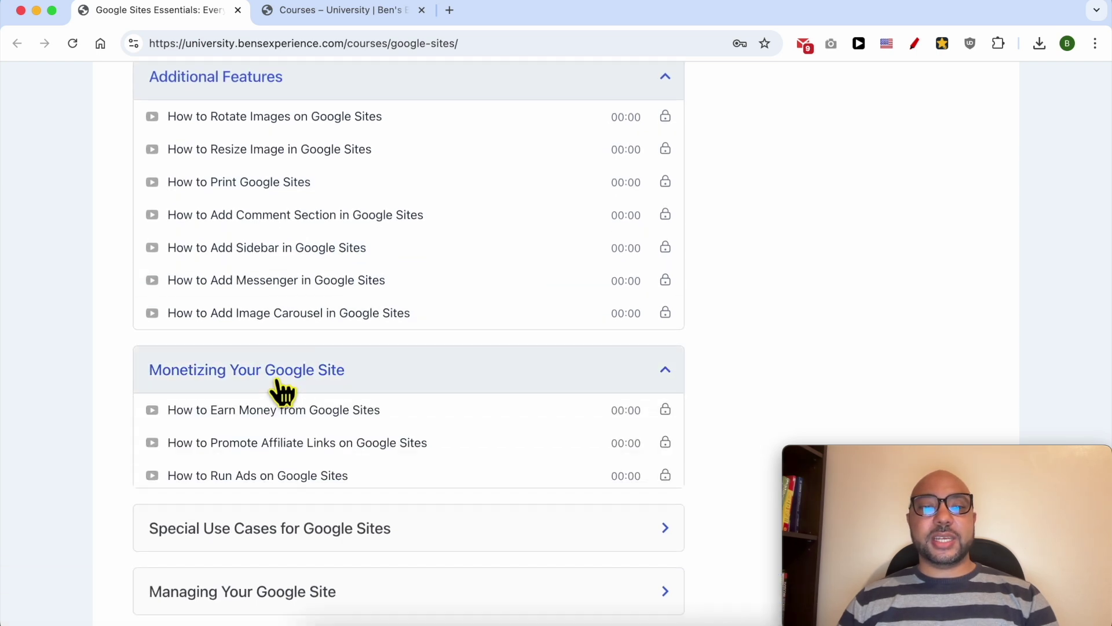
{"action": "scroll", "coordinate": [281, 387], "scroll_direction": "down", "scroll_amount": 2}
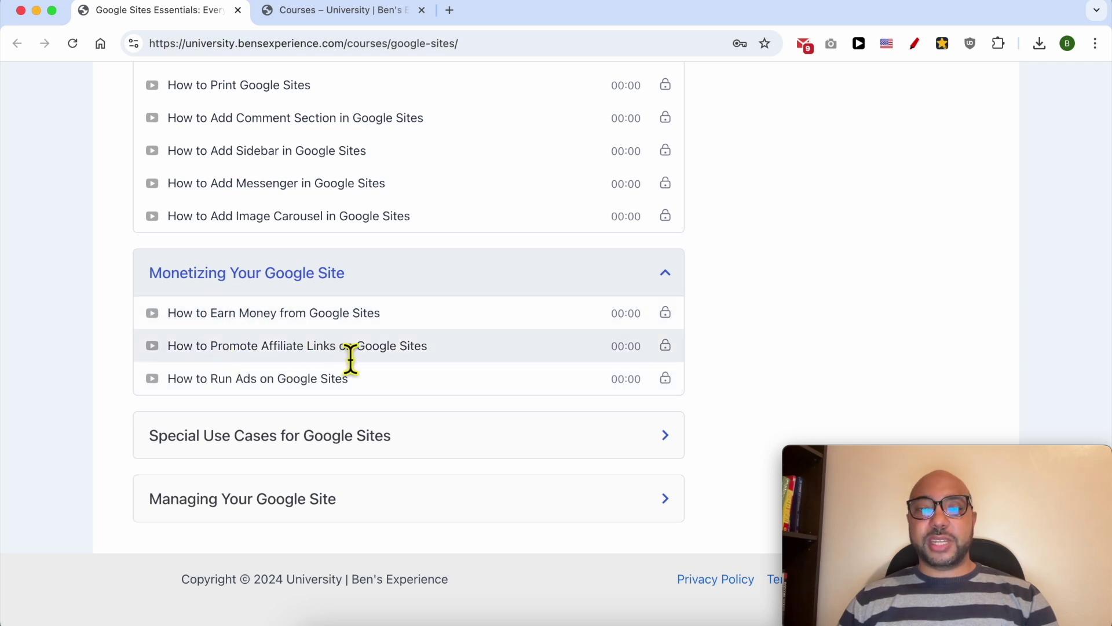
{"action": "left_click", "coordinate": [295, 437]}
{"action": "scroll", "coordinate": [316, 408], "scroll_direction": "down", "scroll_amount": 4}
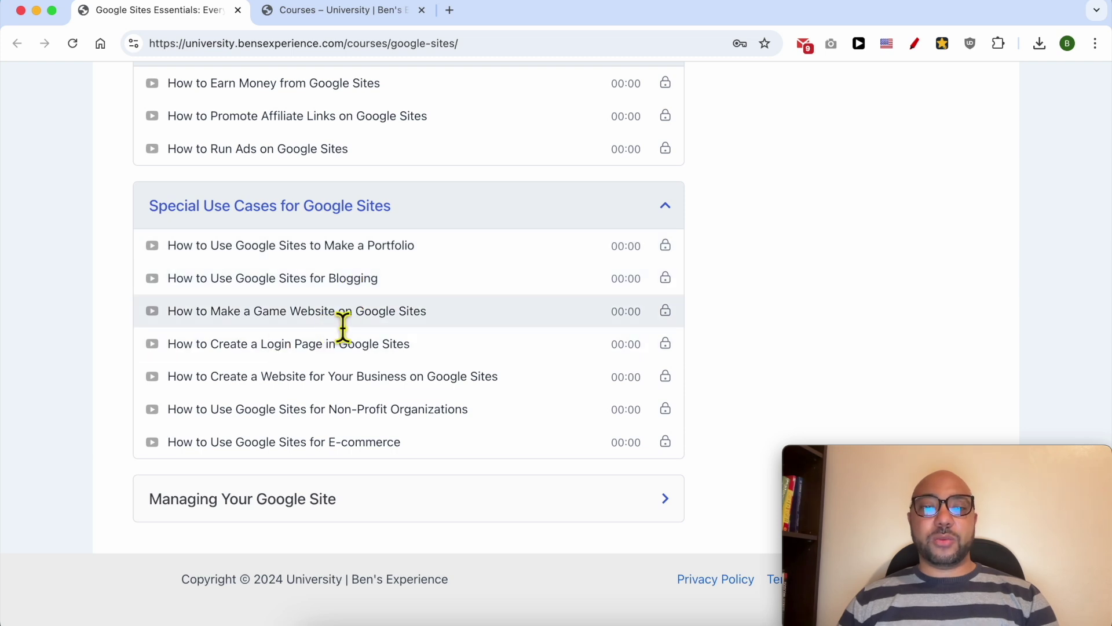
{"action": "triple_click", "coordinate": [282, 356]}
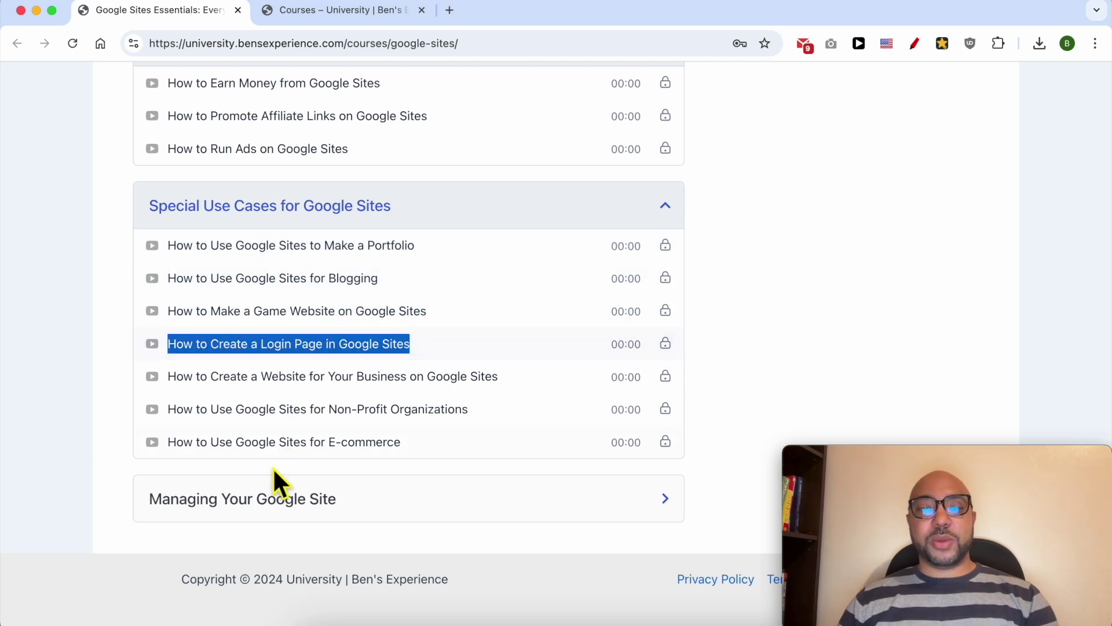
{"action": "scroll", "coordinate": [260, 453], "scroll_direction": "down", "scroll_amount": 1}
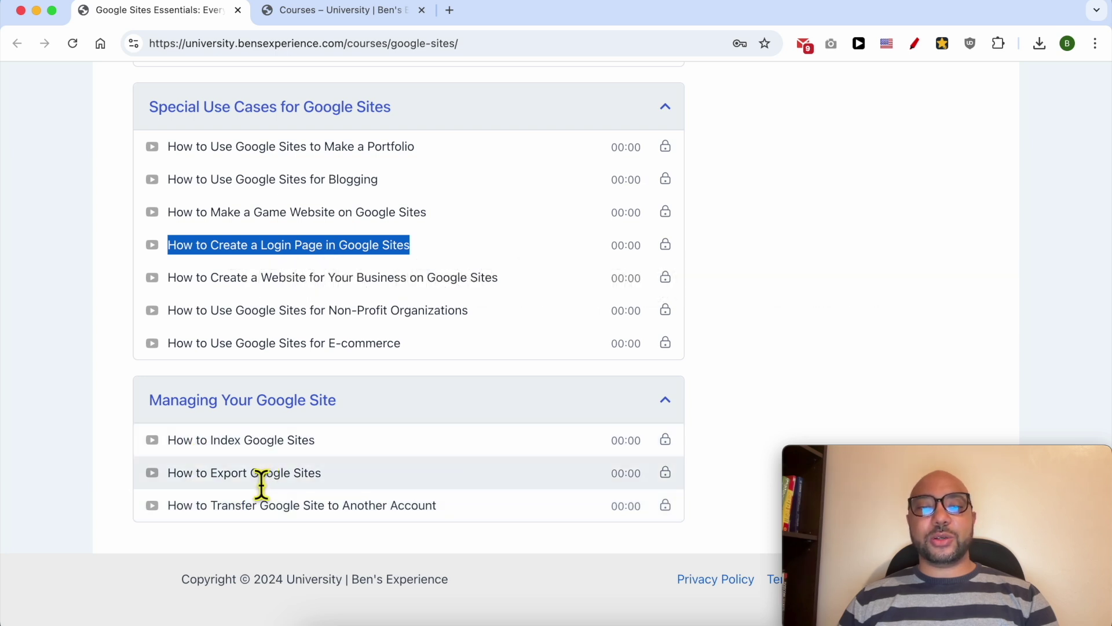
{"action": "scroll", "coordinate": [255, 406], "scroll_direction": "up", "scroll_amount": 20}
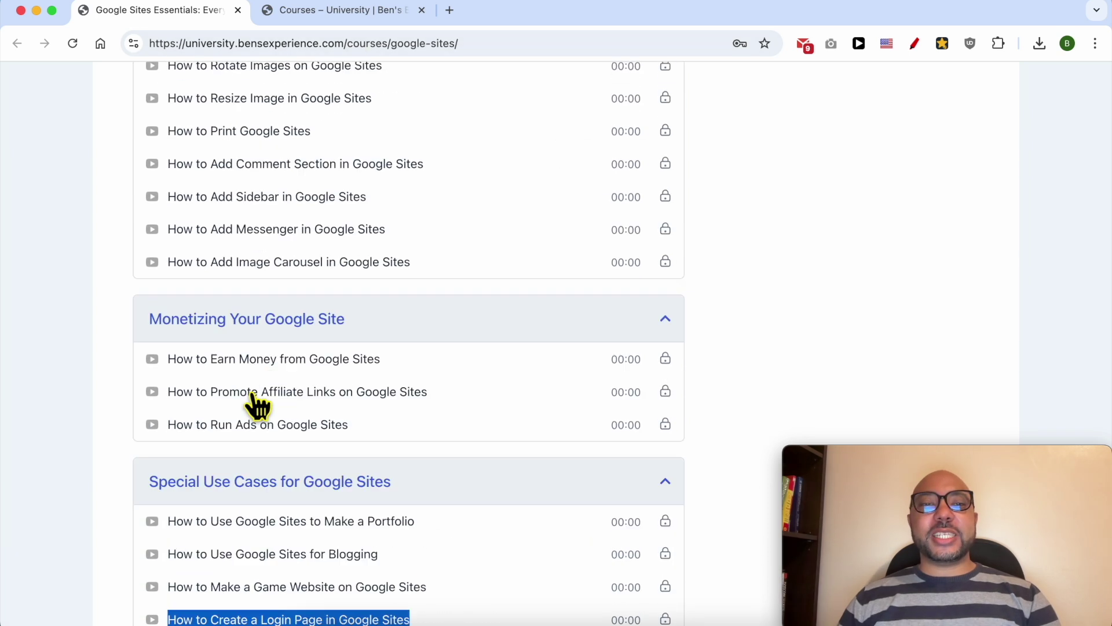
- Switch to the Courses catalogue and scroll through the course grid
{"action": "left_click", "coordinate": [333, 13]}
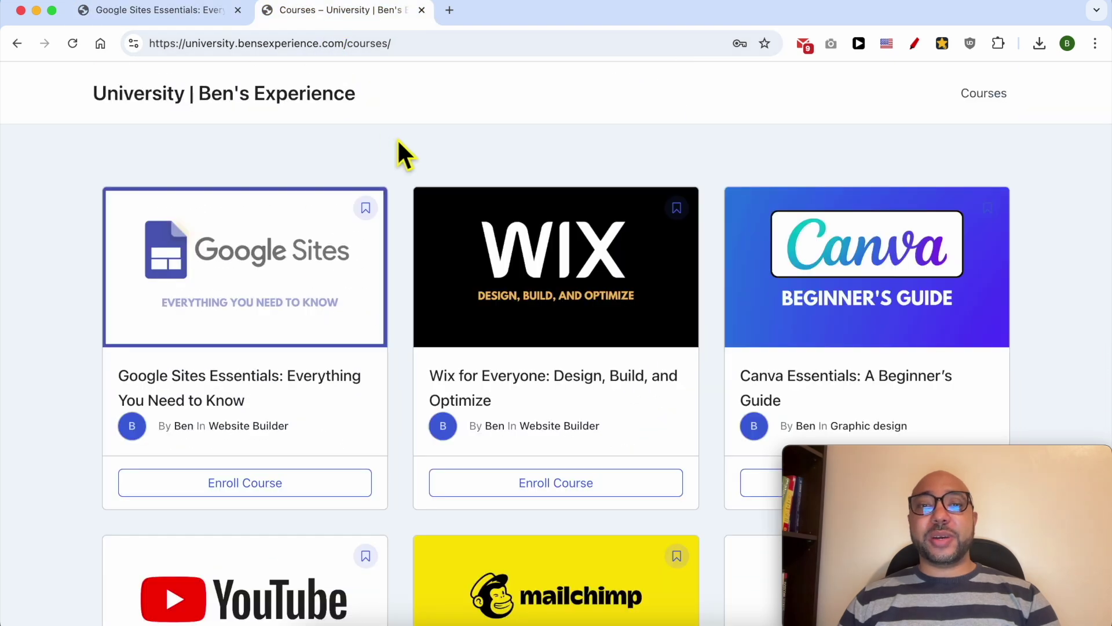
{"action": "scroll", "coordinate": [398, 140], "scroll_direction": "down", "scroll_amount": 6}
{"action": "scroll", "coordinate": [403, 155], "scroll_direction": "down", "scroll_amount": 2}
{"action": "scroll", "coordinate": [398, 141], "scroll_direction": "down", "scroll_amount": 8}
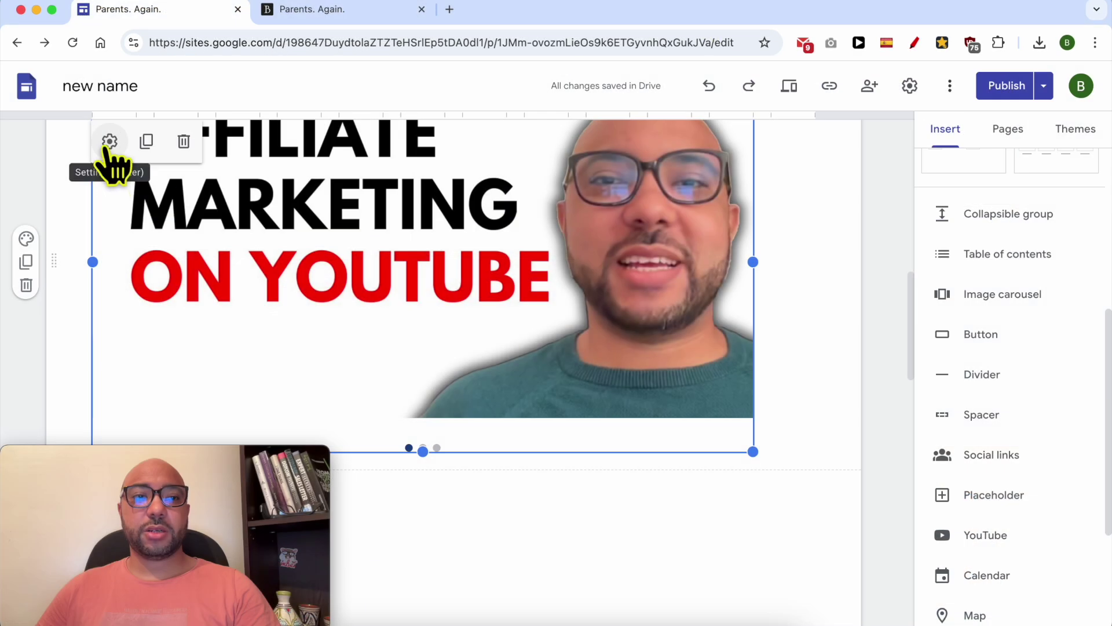
- Enable Auto start in the carousel settings, keep Medium transition speed, and update
{"action": "left_click", "coordinate": [110, 141]}
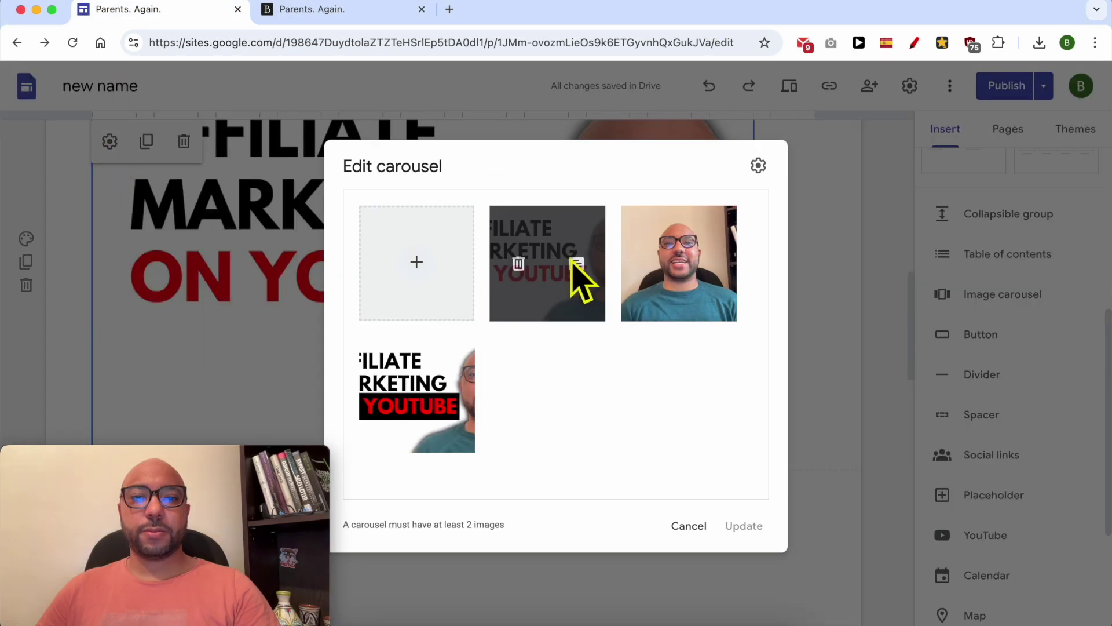
{"action": "mouse_move", "coordinate": [666, 207]}
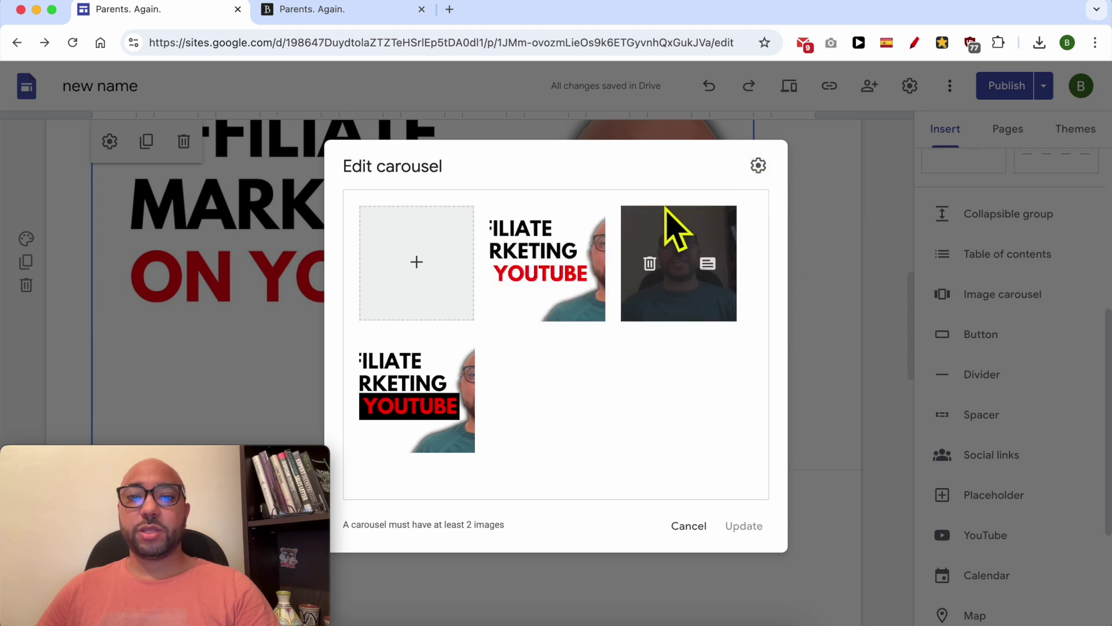
{"action": "left_click", "coordinate": [758, 166]}
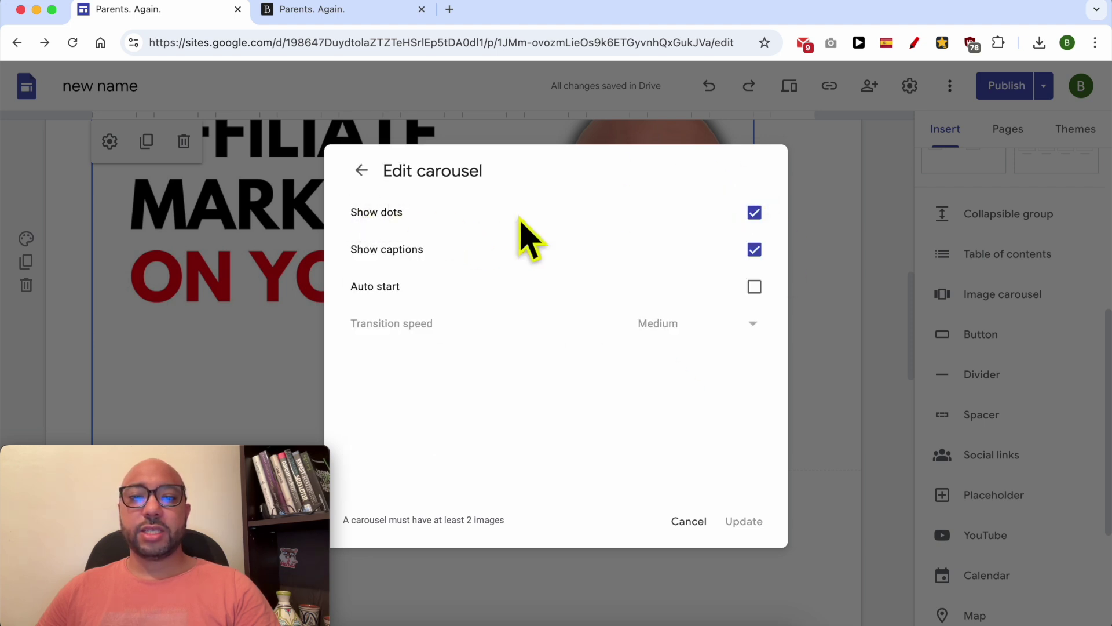
{"action": "left_click_drag", "start_coordinate": [350, 212], "coordinate": [450, 216]}
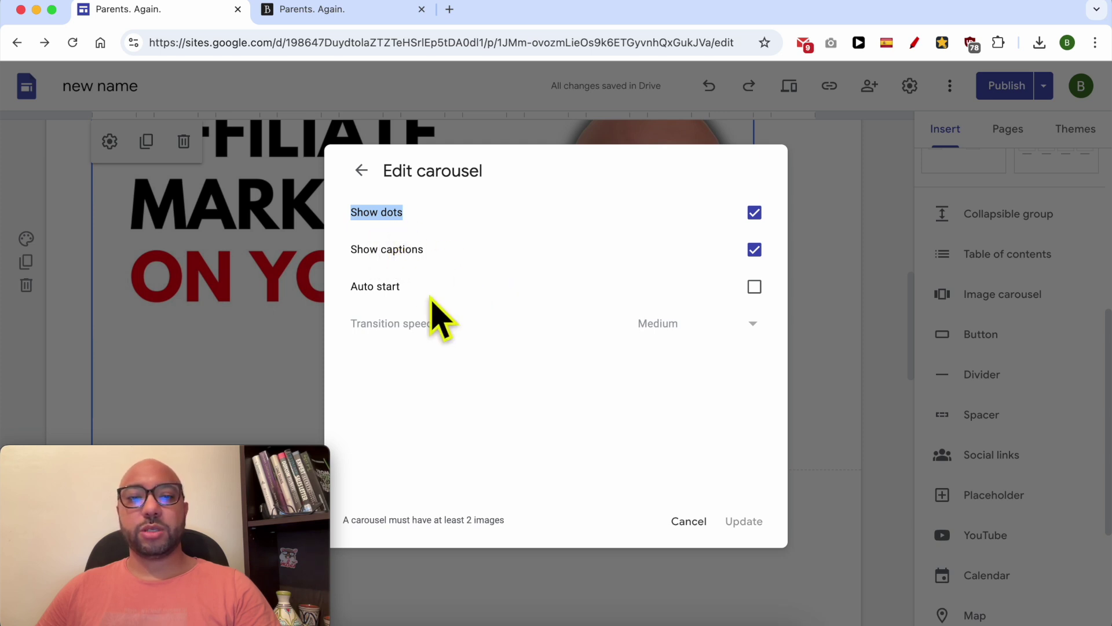
{"action": "left_click_drag", "start_coordinate": [343, 290], "coordinate": [436, 288]}
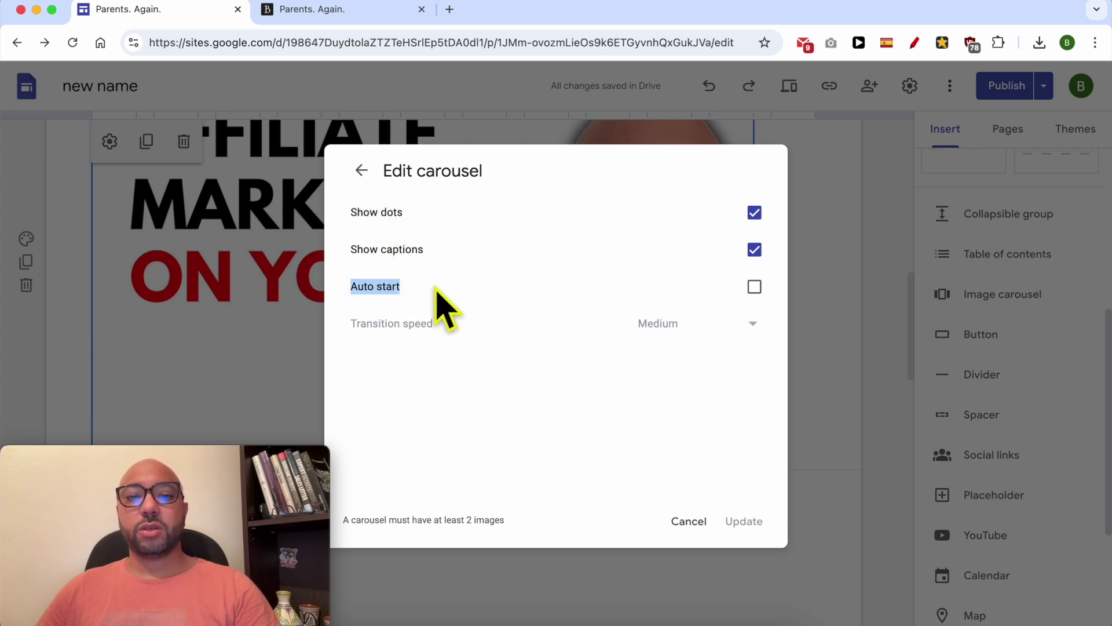
{"action": "left_click", "coordinate": [755, 288]}
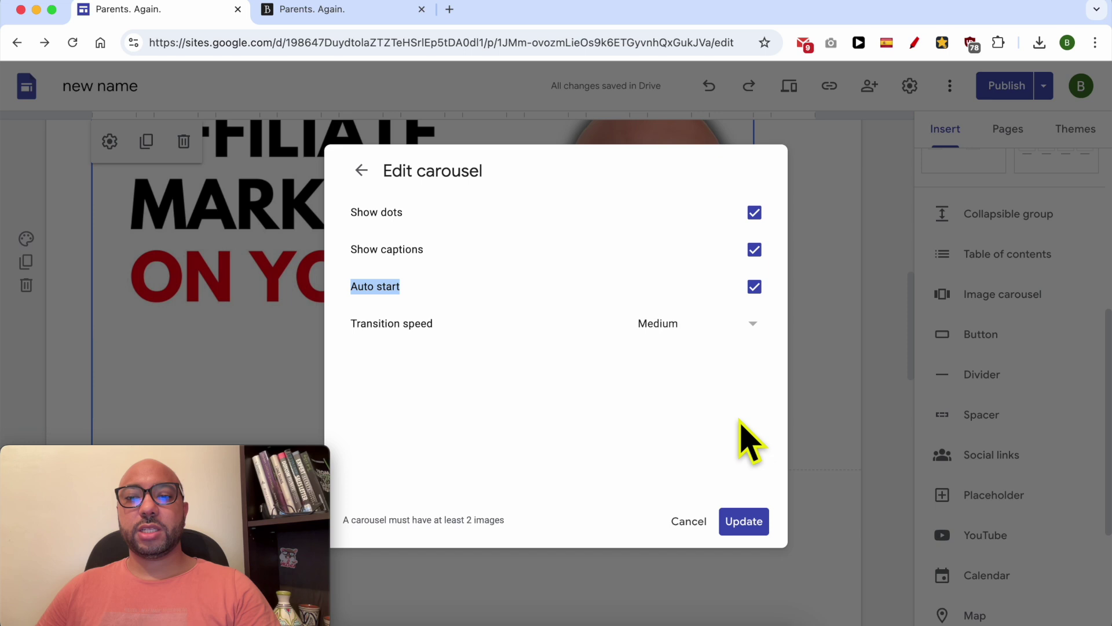
{"action": "triple_click", "coordinate": [400, 323]}
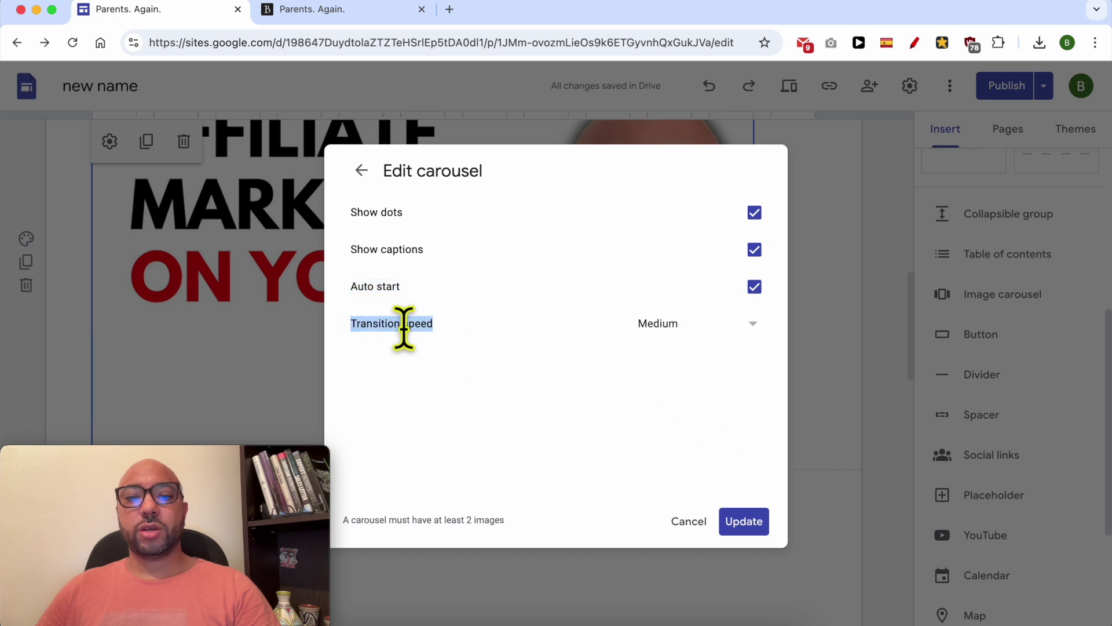
{"action": "left_click", "coordinate": [681, 331]}
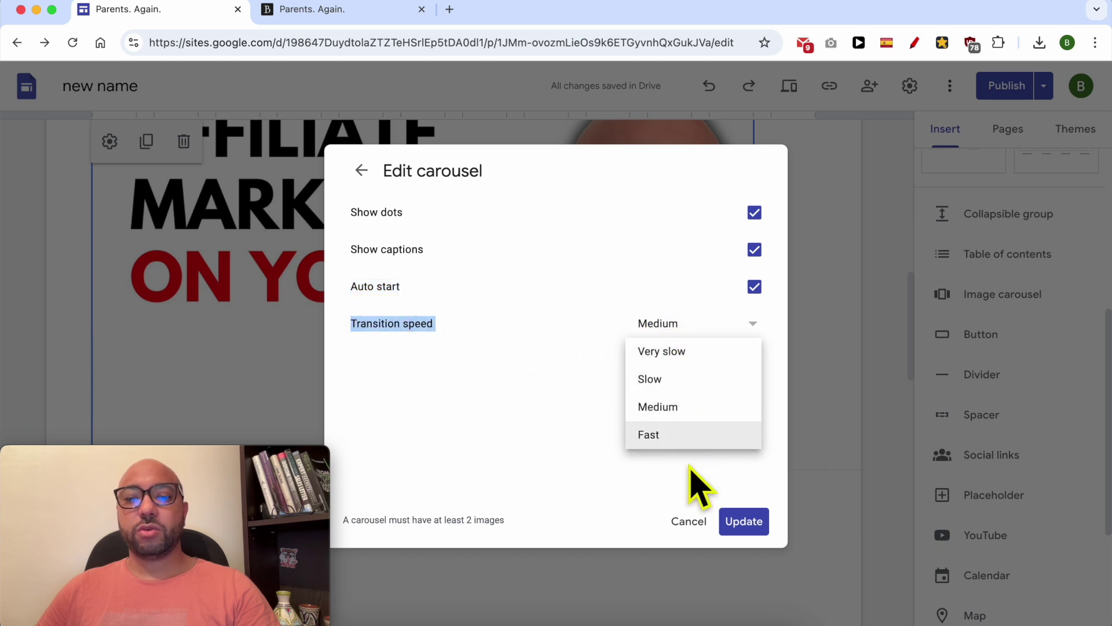
{"action": "left_click", "coordinate": [678, 484]}
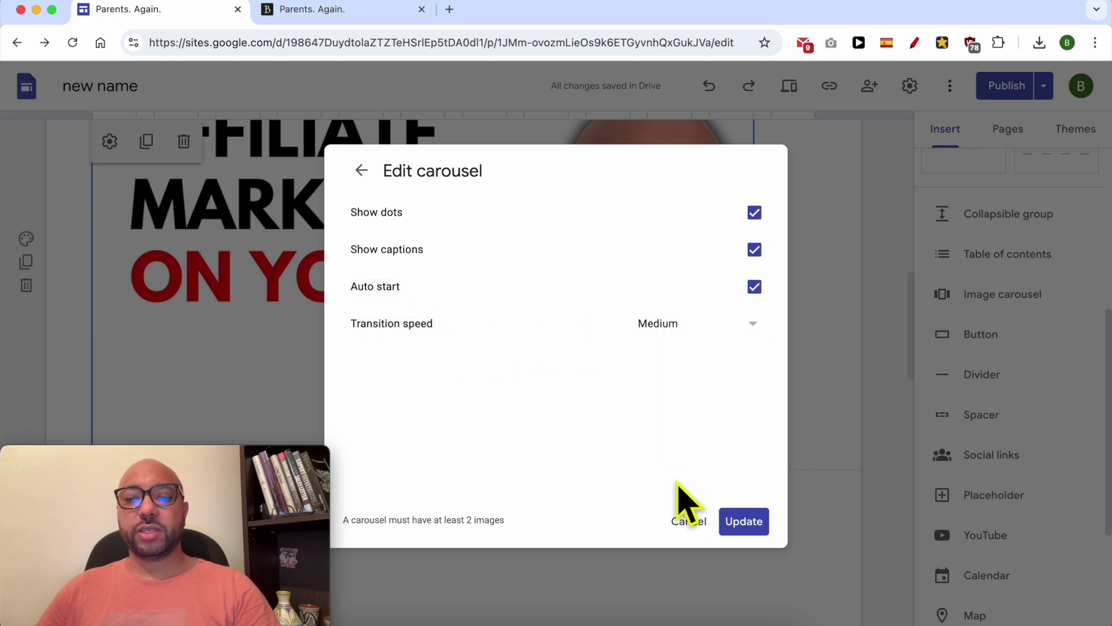
{"action": "left_click", "coordinate": [747, 523]}
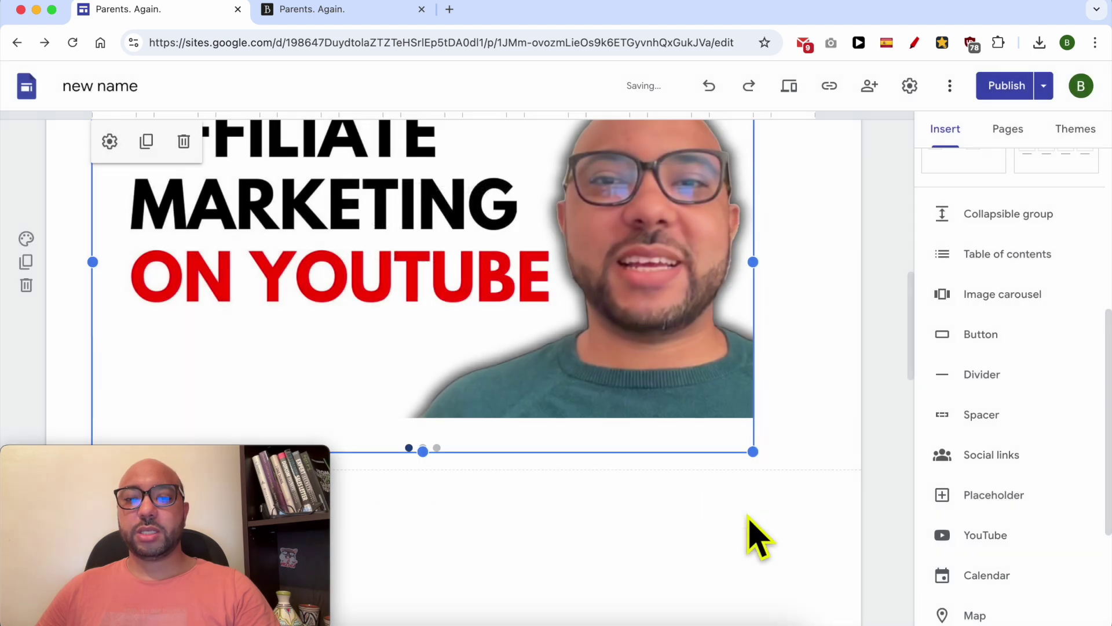
- Republish the site and view the auto-sliding carousel on the live Home page
{"action": "left_click", "coordinate": [1017, 96]}
{"action": "left_click", "coordinate": [1062, 90]}
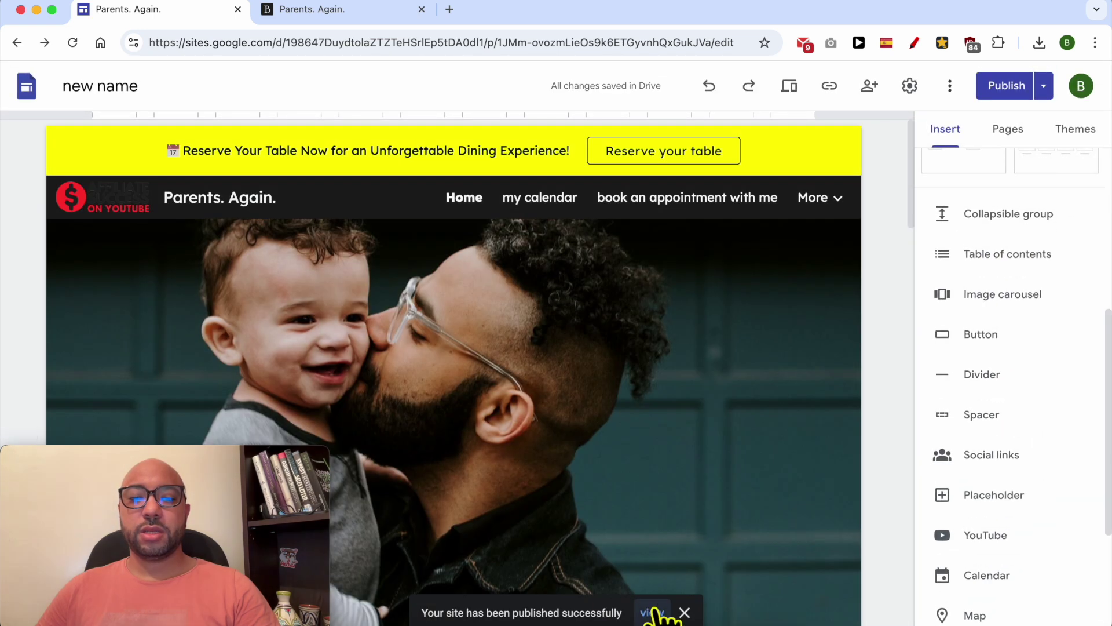
{"action": "left_click", "coordinate": [651, 611]}
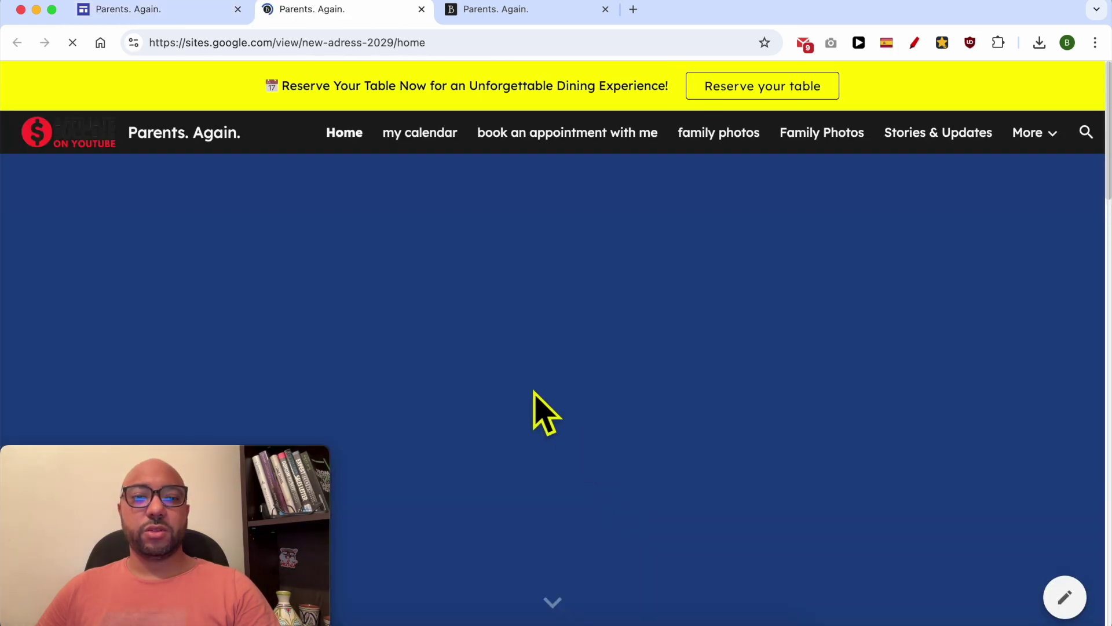
{"action": "scroll", "coordinate": [533, 409], "scroll_direction": "down", "scroll_amount": 10}
{"action": "scroll", "coordinate": [533, 410], "scroll_direction": "up", "scroll_amount": 4}
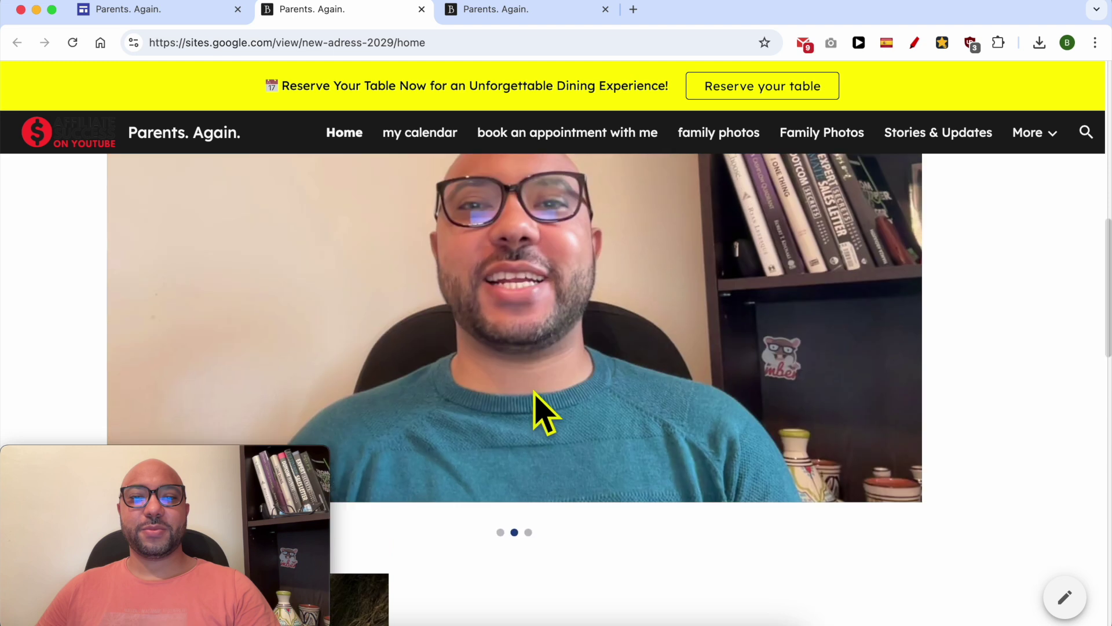